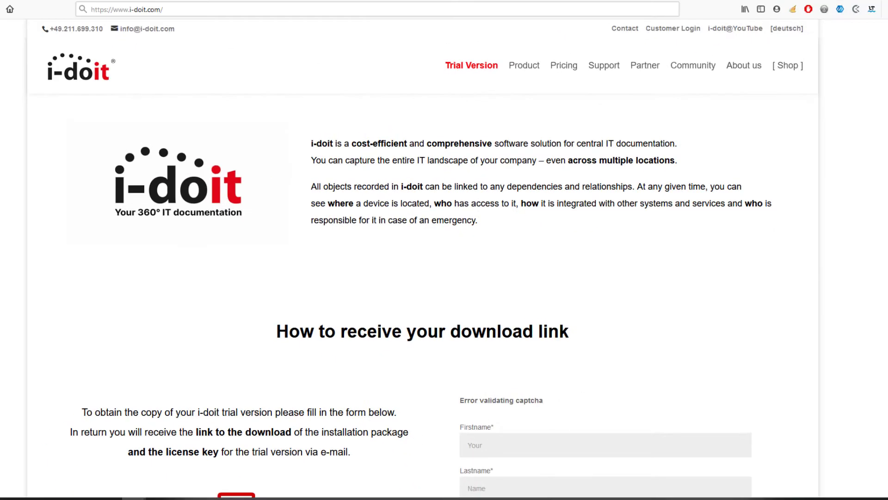
- Scroll through the trial request form, then enter the site's trial/ page address
scroll(421, 296, down, 3)
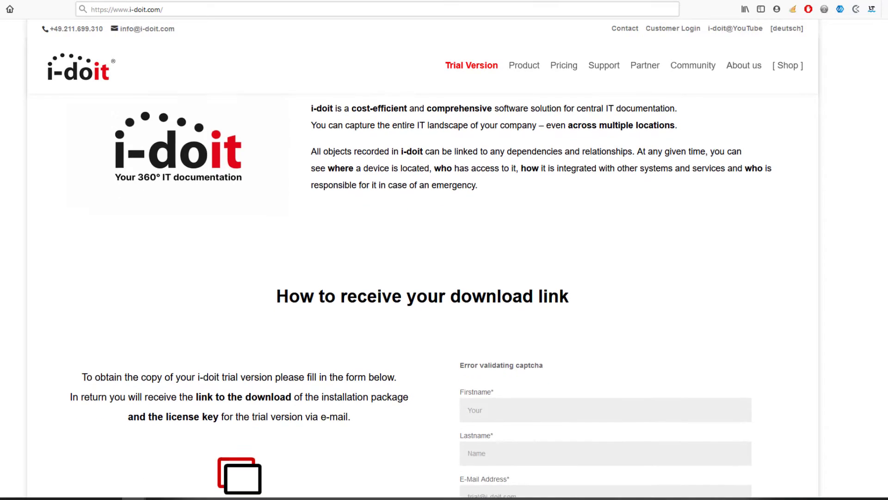
scroll(420, 296, down, 3)
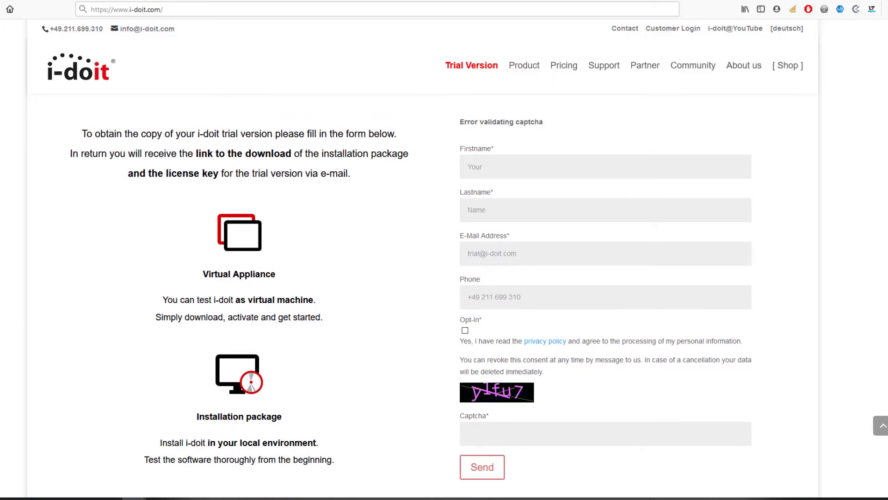
click(192, 10)
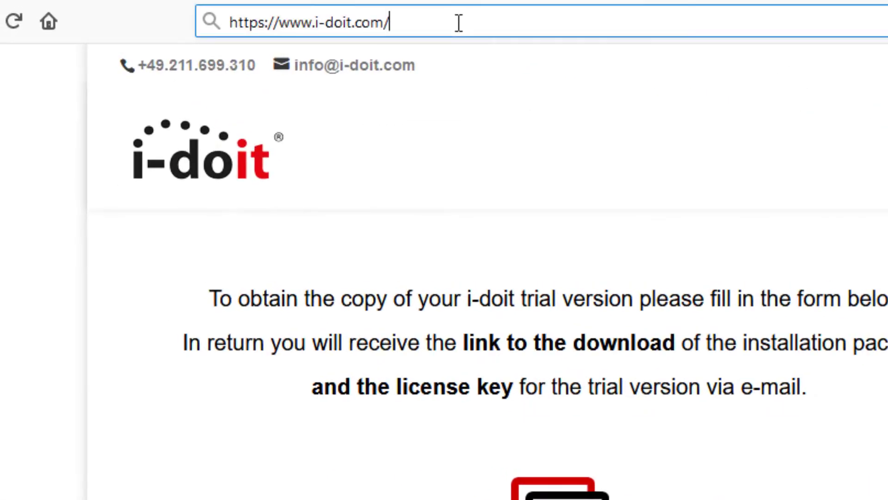
text(trial/)
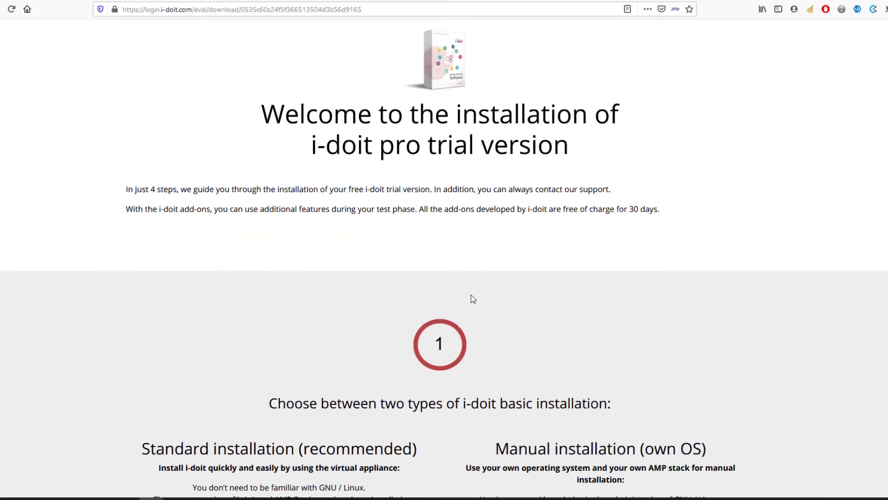
- Scroll through the trial installation steps on the page
scroll(472, 295, down, 4)
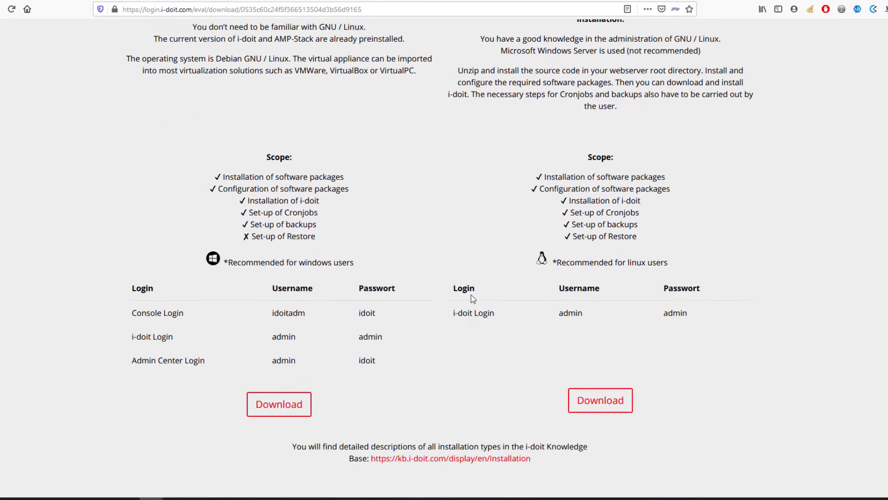
scroll(471, 295, down, 9)
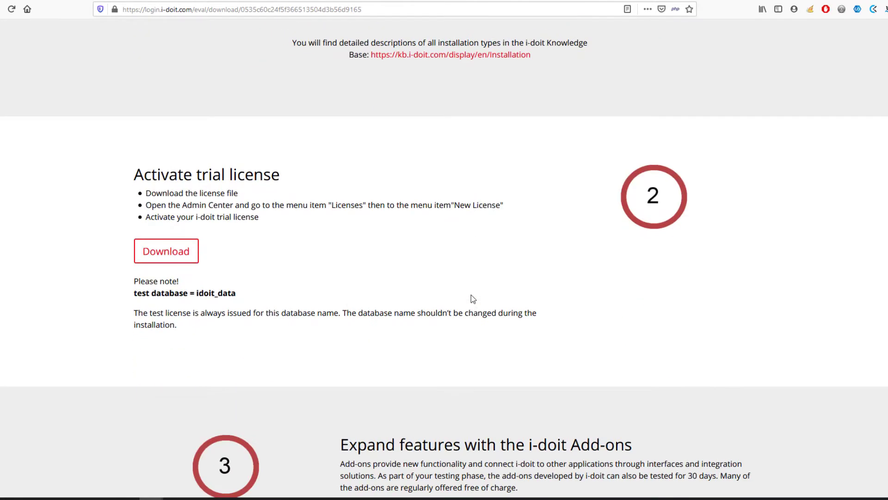
scroll(471, 295, down, 9)
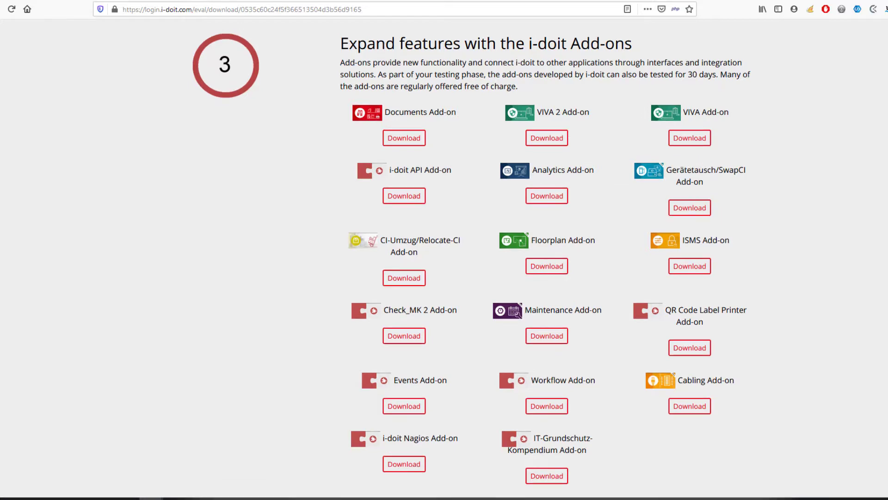
scroll(814, 167, up, 15)
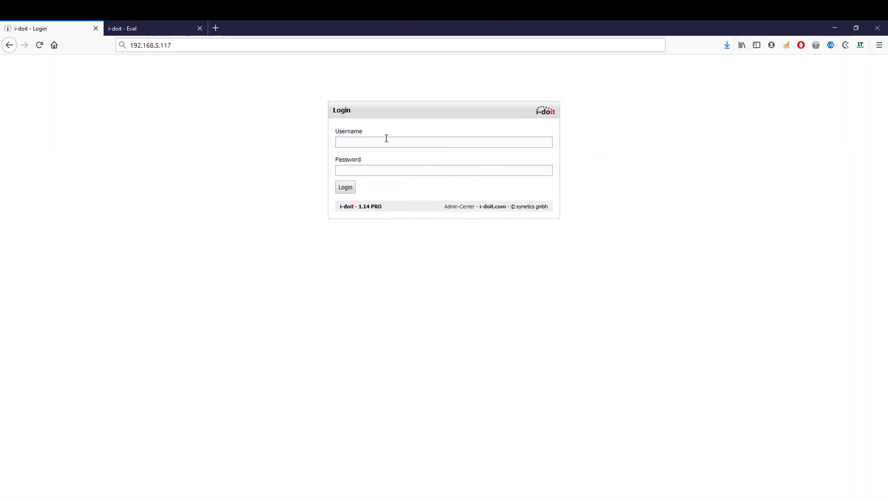
- Log in to the i-doit web interface with the default admin credentials
click(386, 139)
text(admin)
key(Tab)
text(admin)
key(Return)
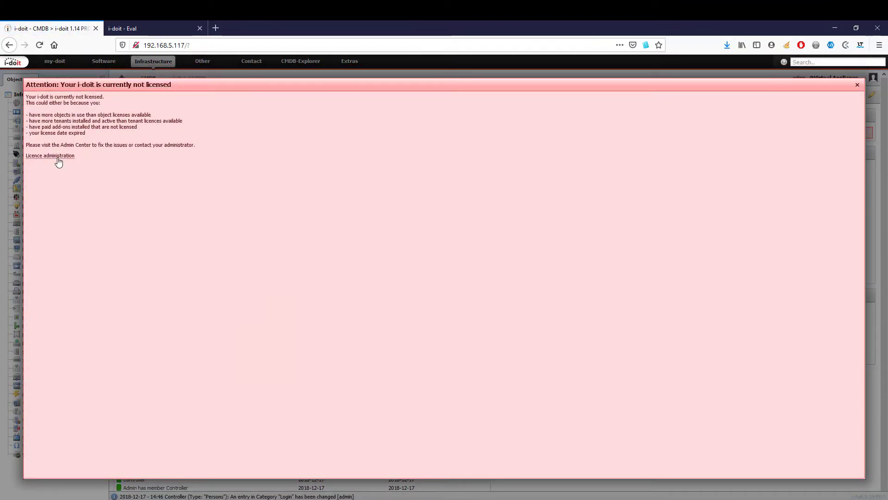
- Install the i-doit-eval-licence.key trial licence via Licence administration
click(58, 161)
click(86, 110)
text(admin)
key(Tab)
text(admin)
key(Return)
click(35, 130)
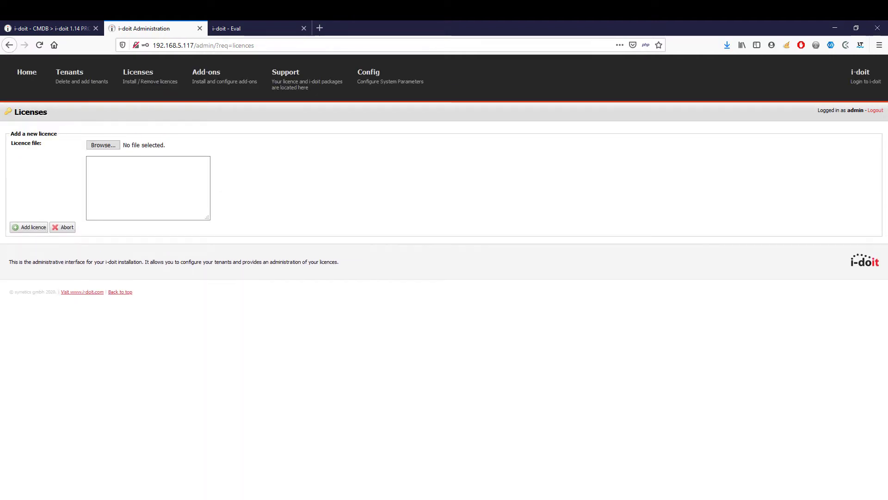
click(333, 117)
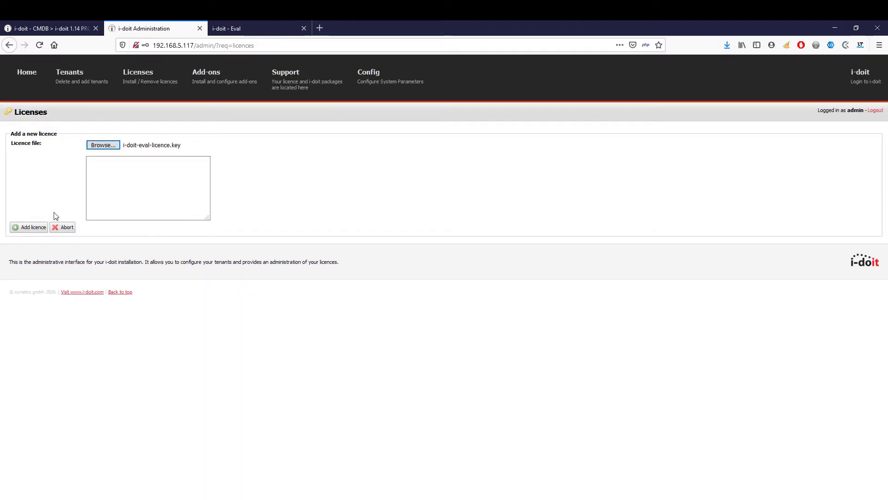
click(30, 227)
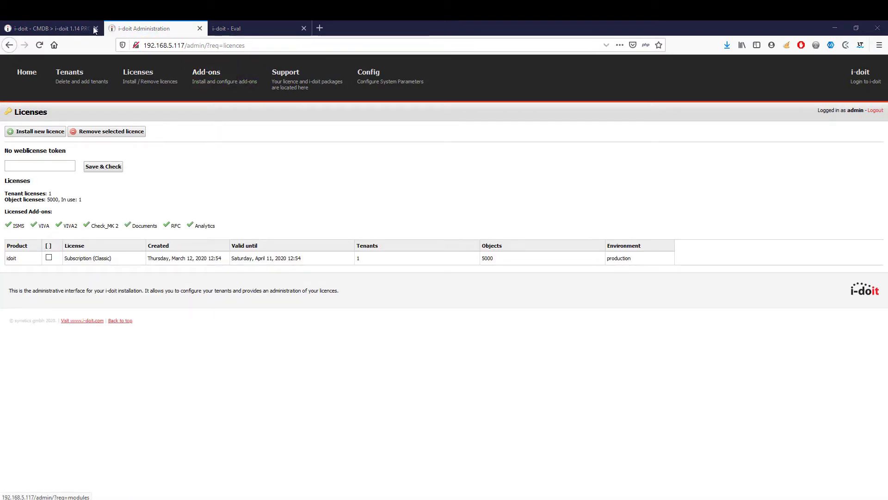
- Dismiss the not-licensed warning in the CMDB, log out and sign back in
key(ctrl+shift+Tab)
click(857, 87)
click(833, 77)
click(852, 132)
text(dmin)
key(Return)
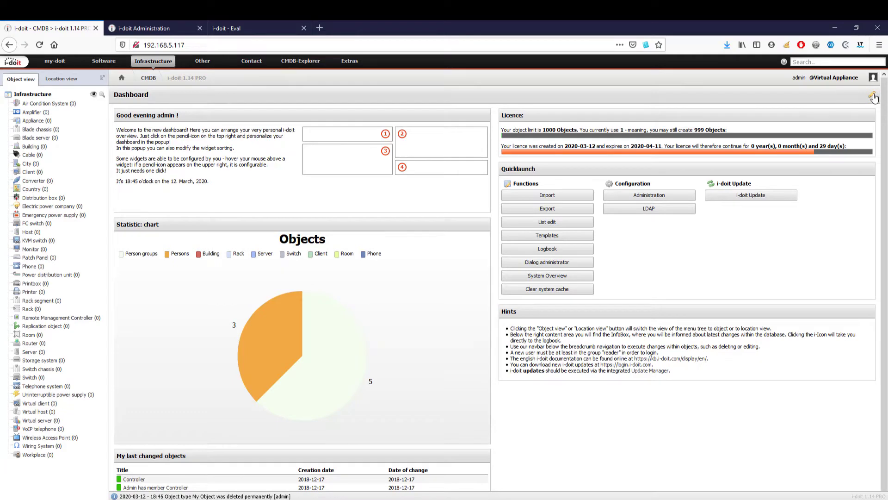
click(872, 94)
click(350, 199)
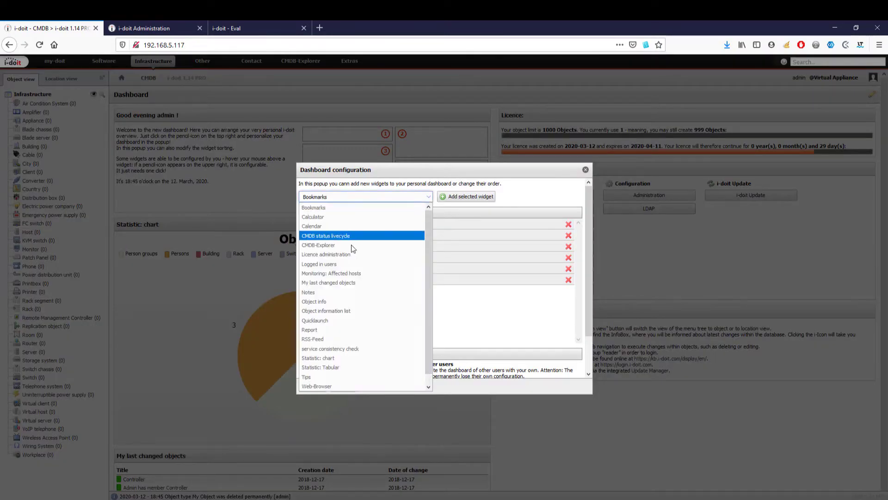
click(493, 332)
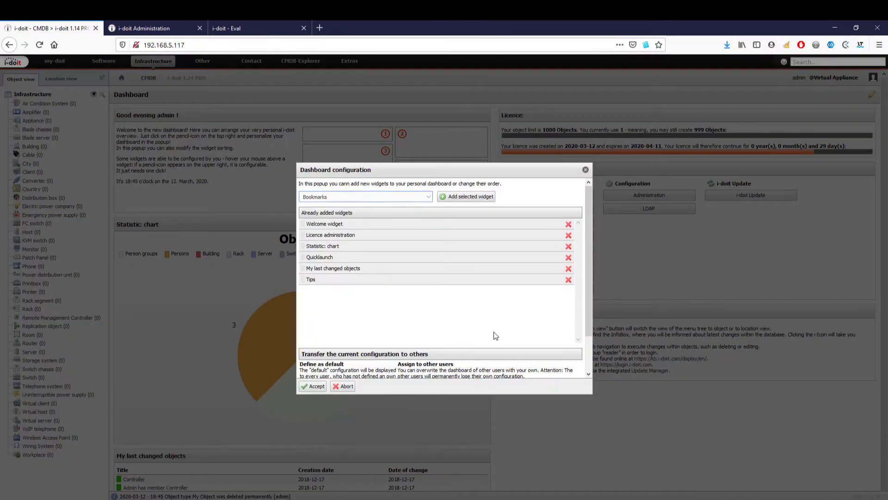
click(586, 171)
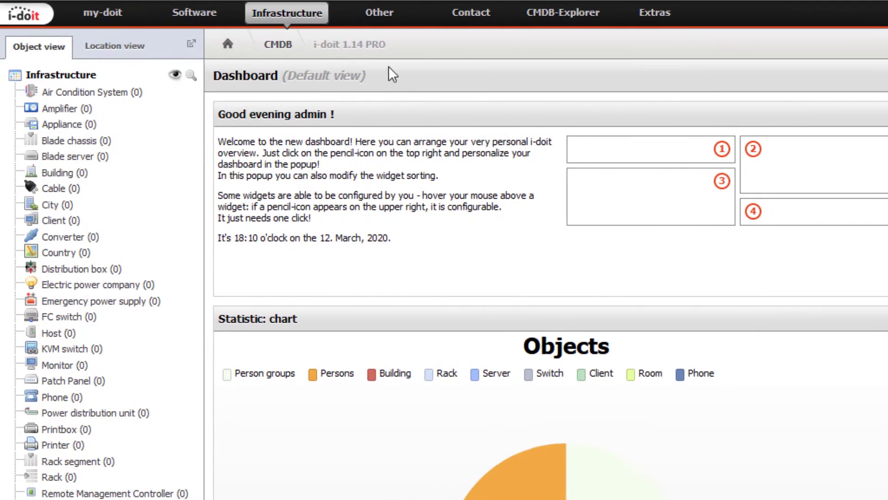
- Browse the Software, Infrastructure, Other and Contact object type groups
click(204, 15)
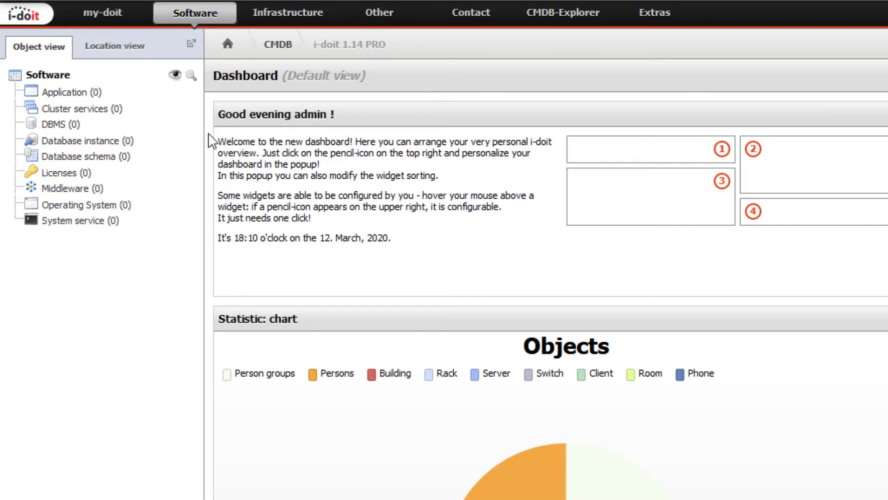
click(284, 17)
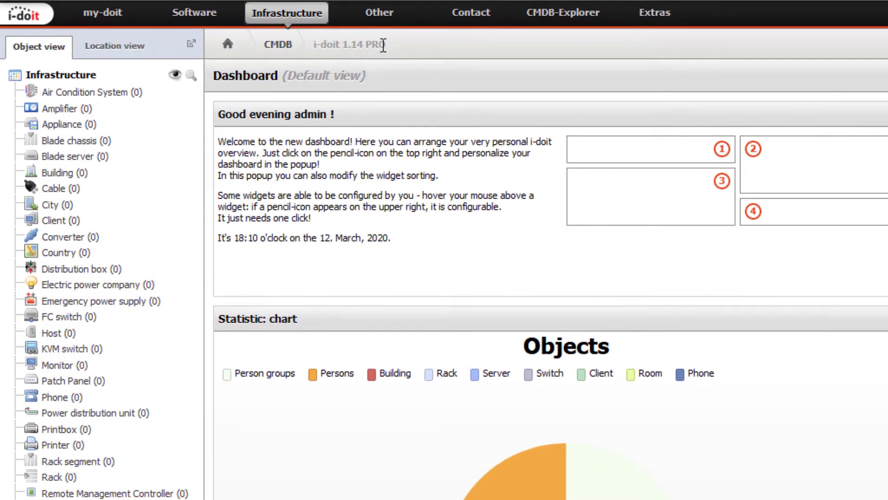
click(390, 22)
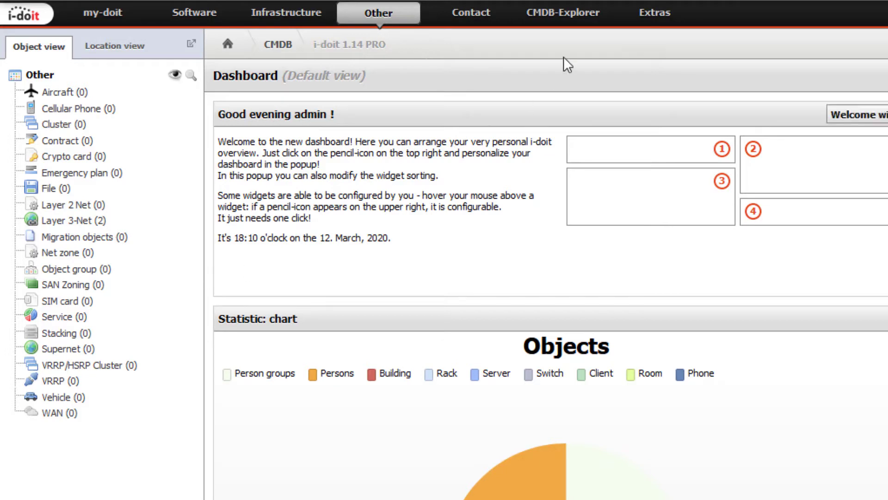
click(470, 13)
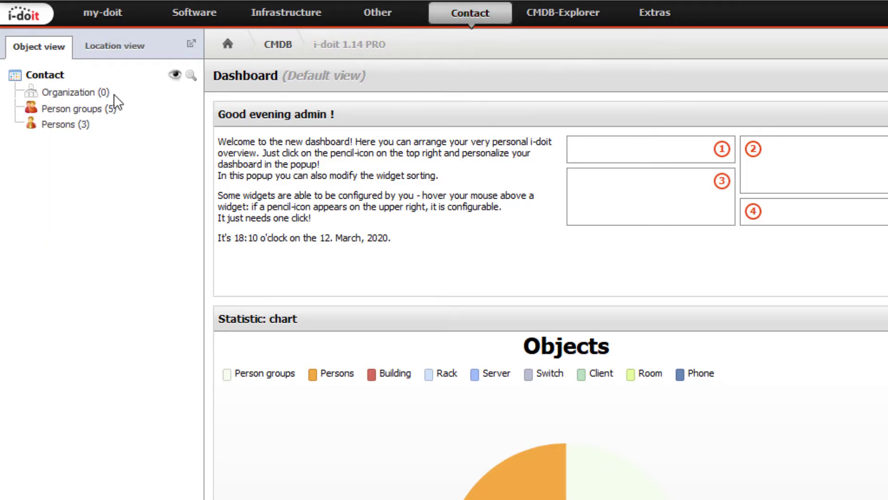
- Create a new Person from the Persons list and scroll through its empty fields
click(88, 124)
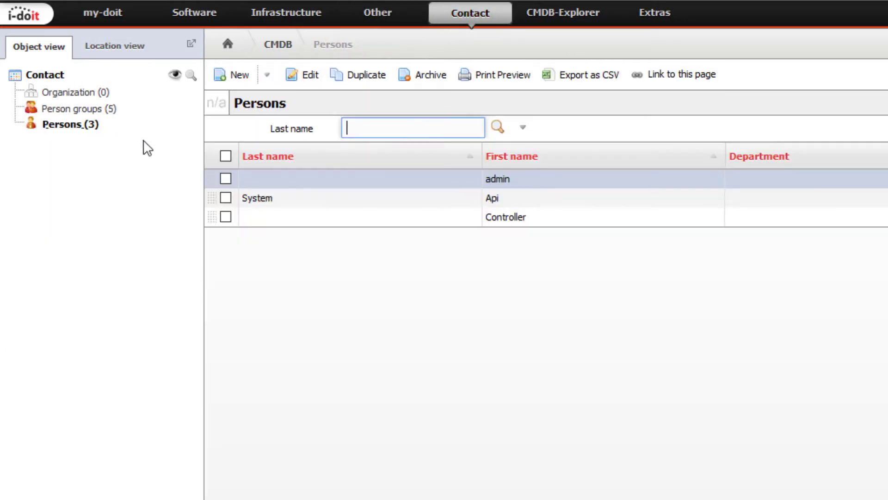
click(236, 77)
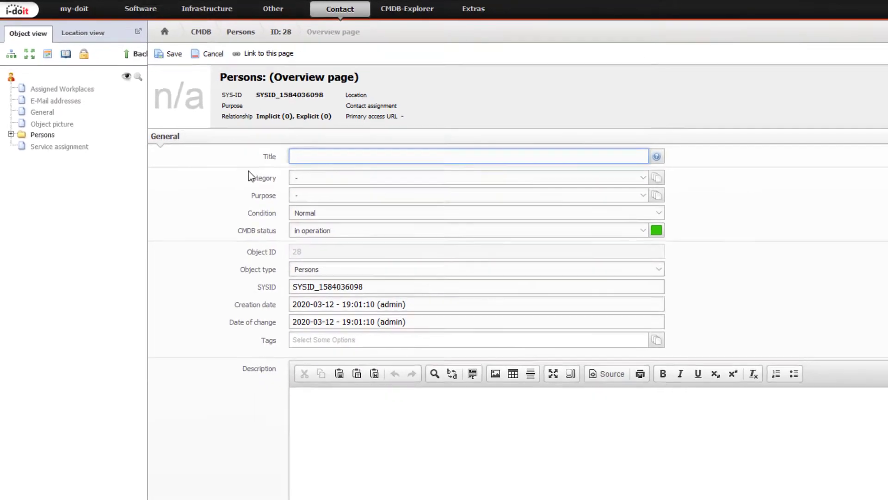
scroll(326, 342, down, 5)
scroll(236, 259, down, 3)
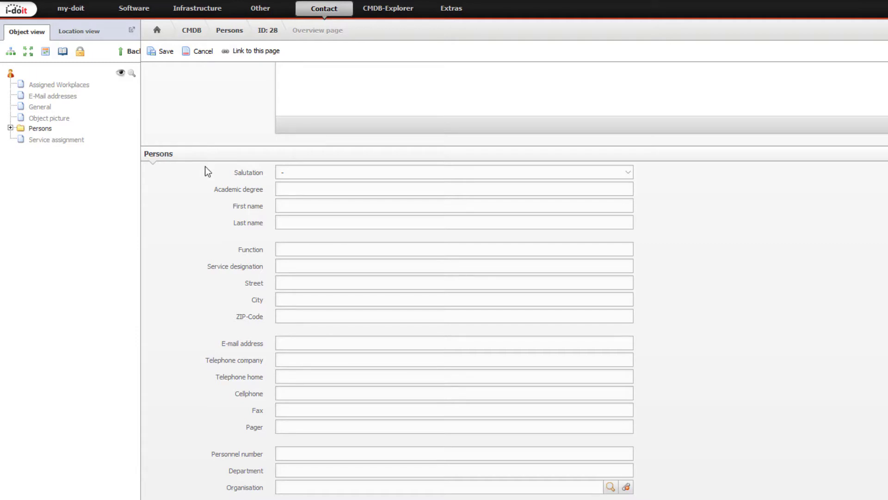
- Create an Infrastructure object type titled 'My Object' and review its categories
click(198, 8)
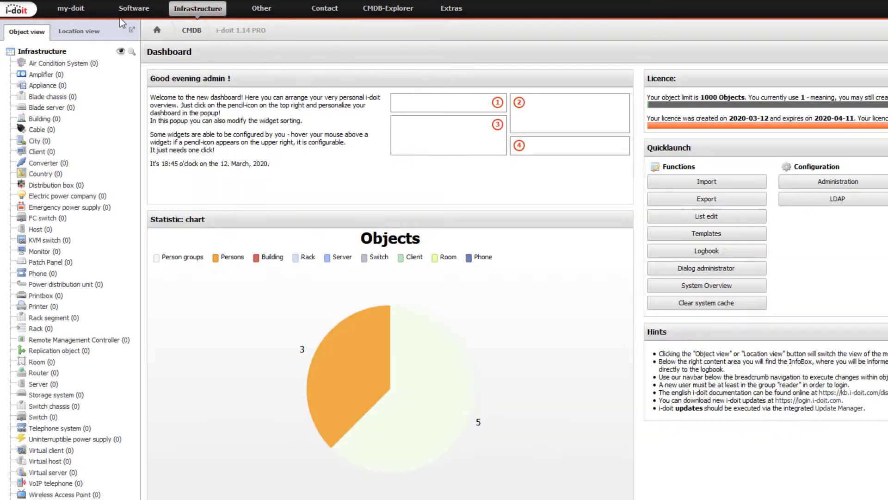
click(44, 51)
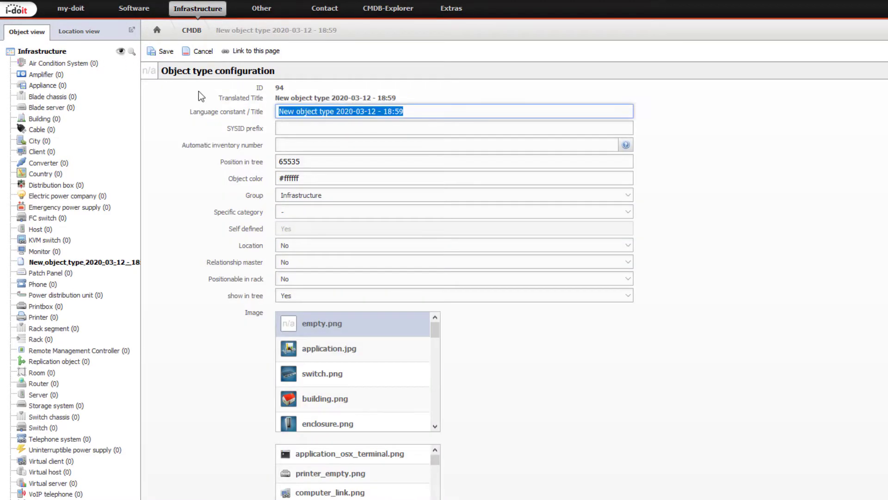
text(My Object)
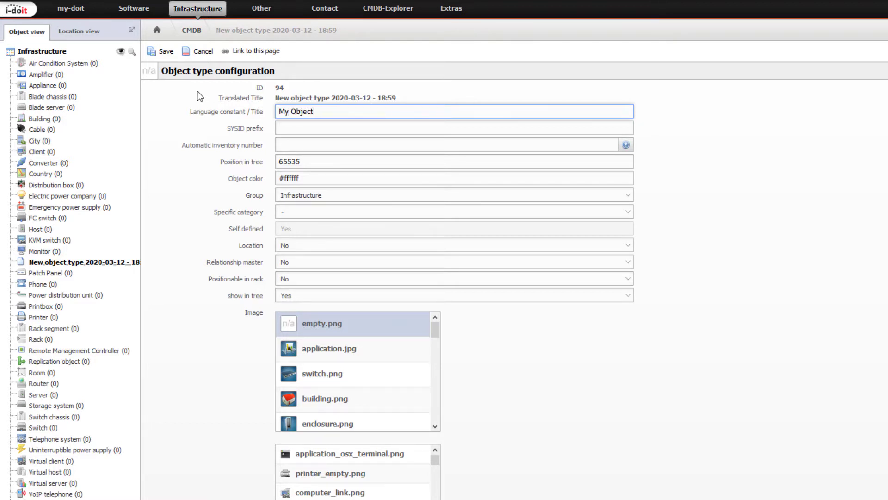
scroll(515, 218, down, 10)
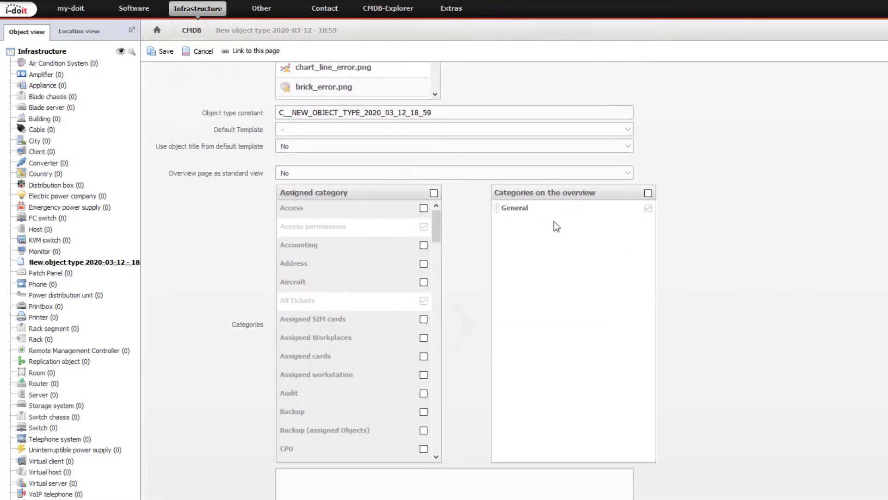
drag(440, 220, 428, 434)
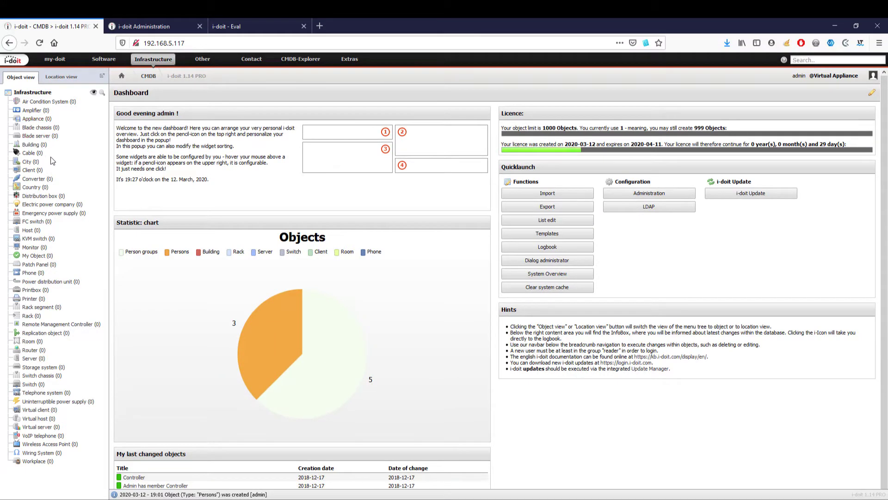
- Create and save a new City object titled Berlin
click(37, 163)
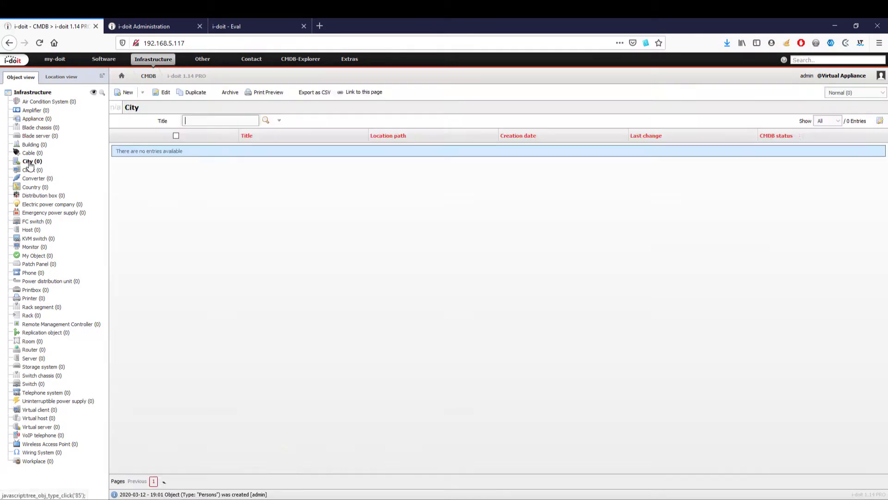
click(128, 97)
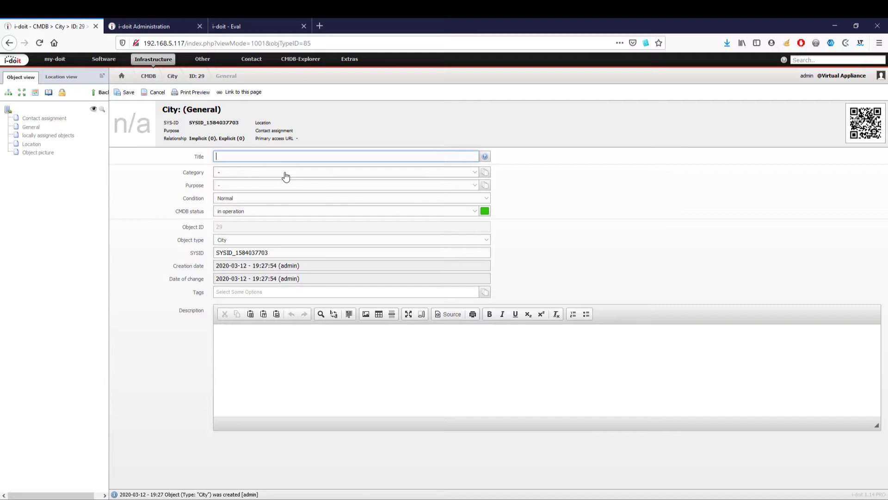
text(Berlin)
click(129, 93)
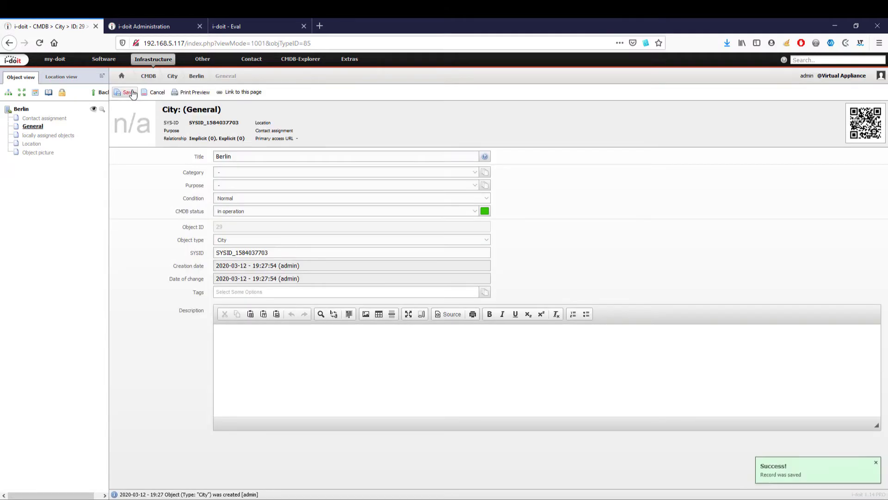
- Set Berlin's location to Root location and save it
click(32, 144)
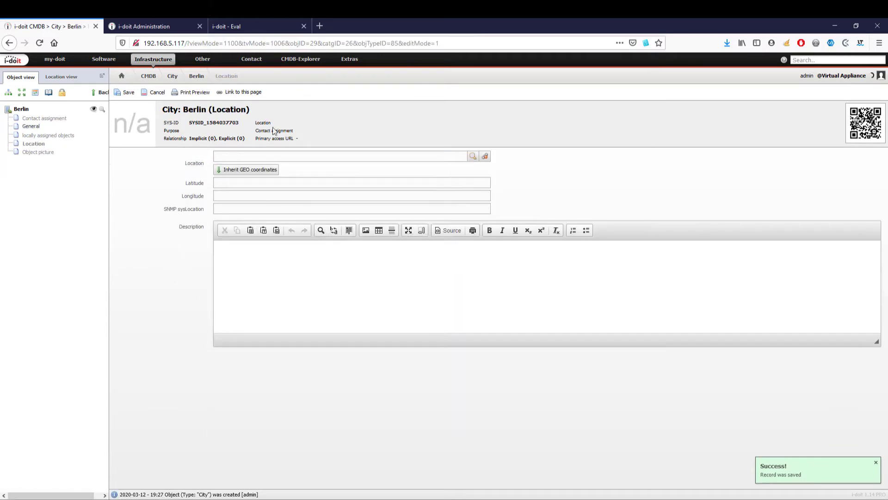
click(471, 154)
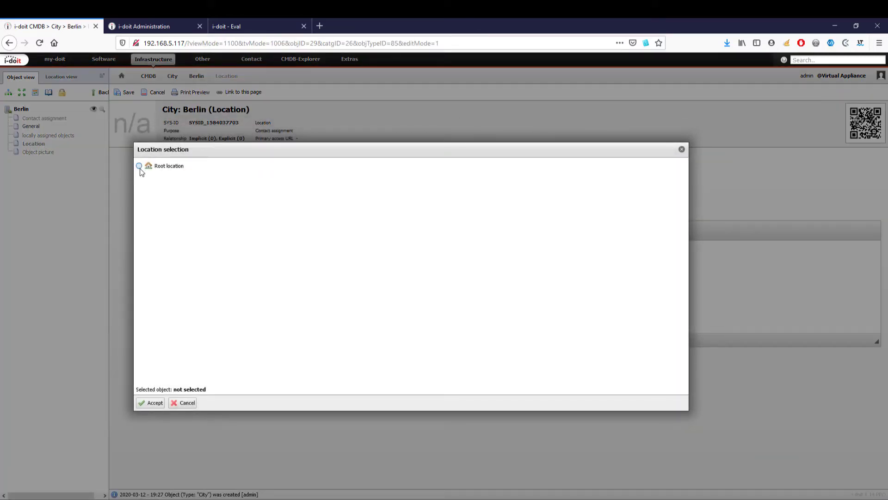
click(139, 165)
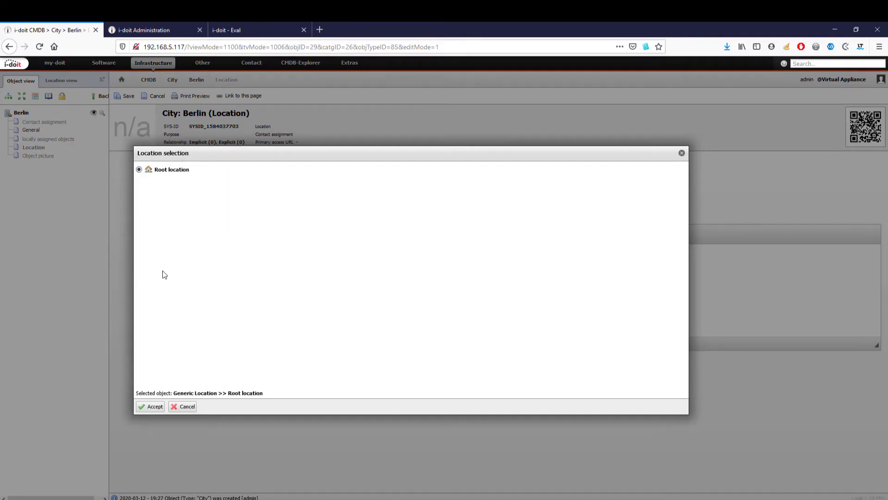
click(151, 403)
click(124, 96)
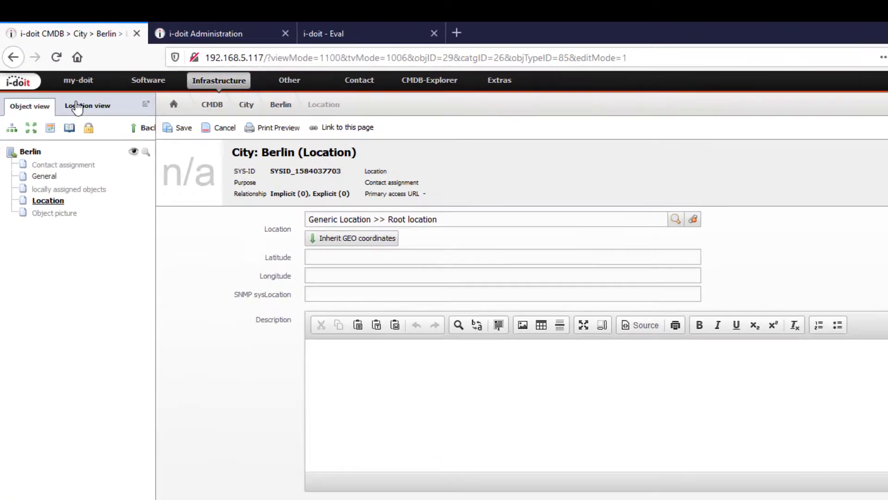
click(53, 81)
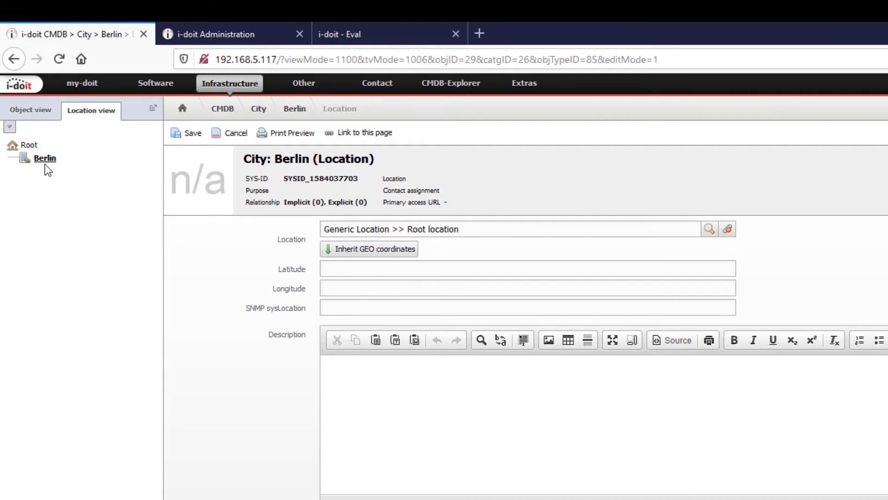
- Create and save a new Building object titled Berlin-west
click(40, 118)
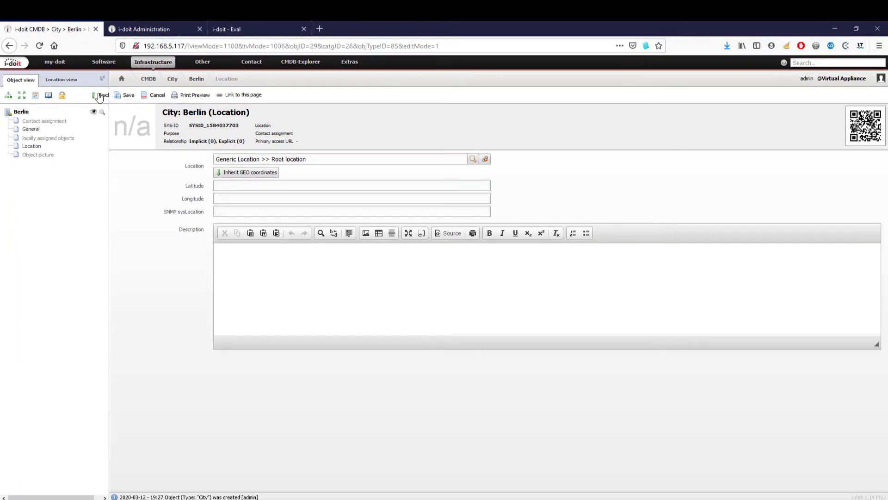
click(99, 96)
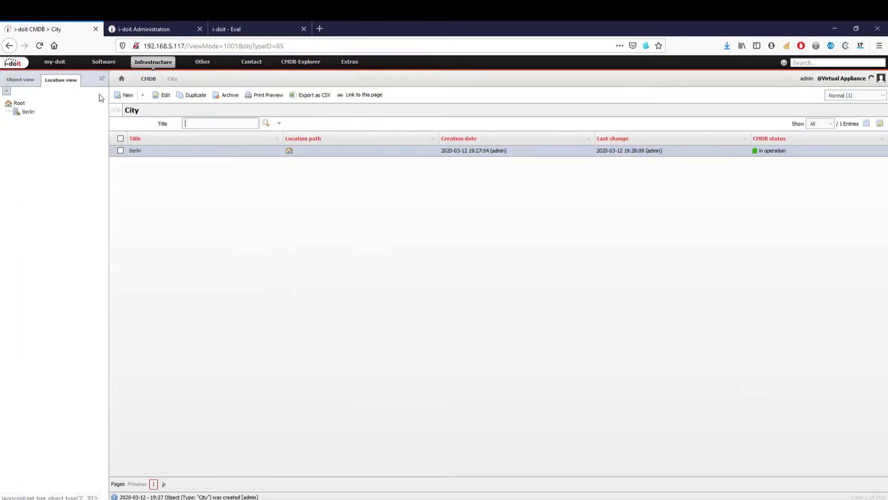
click(26, 83)
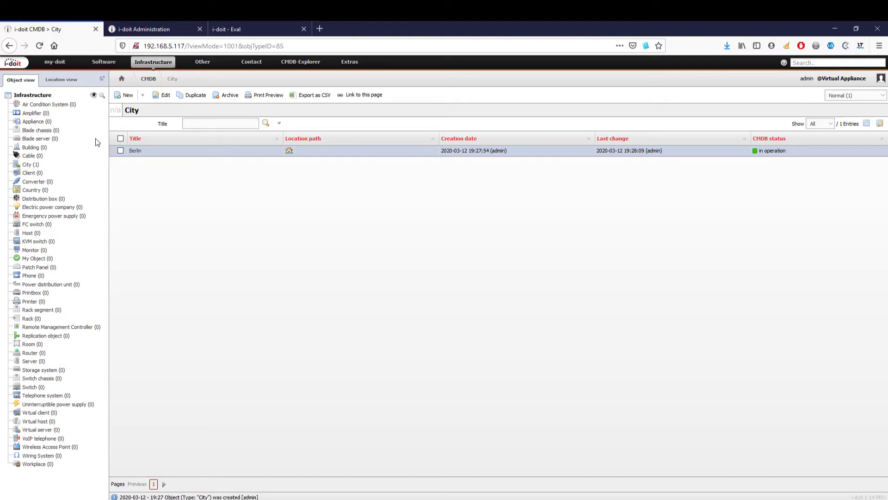
click(44, 149)
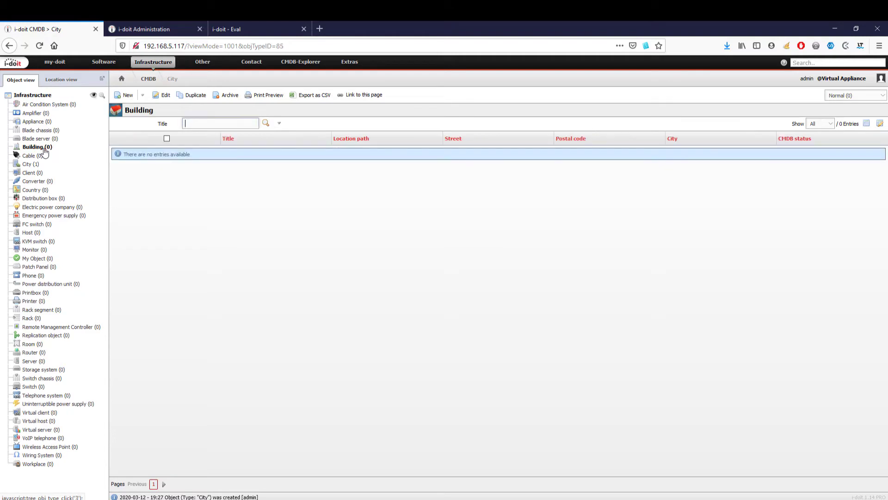
click(124, 95)
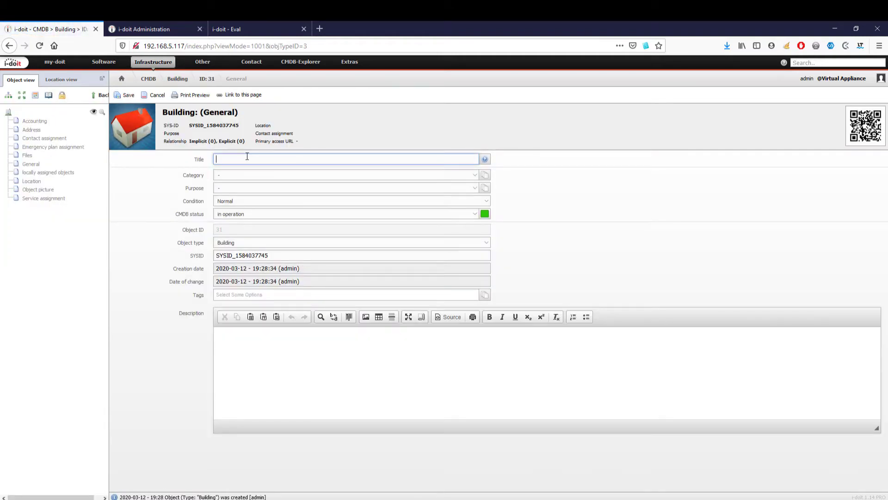
text(Berlin-west)
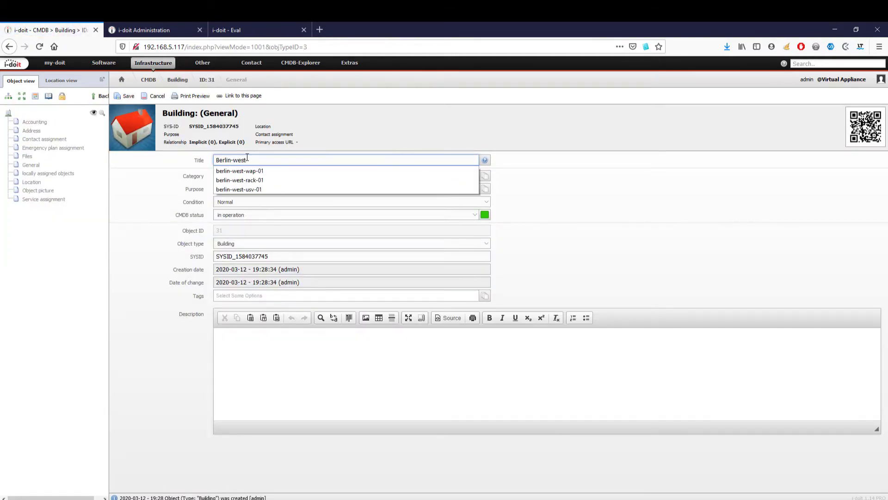
click(124, 96)
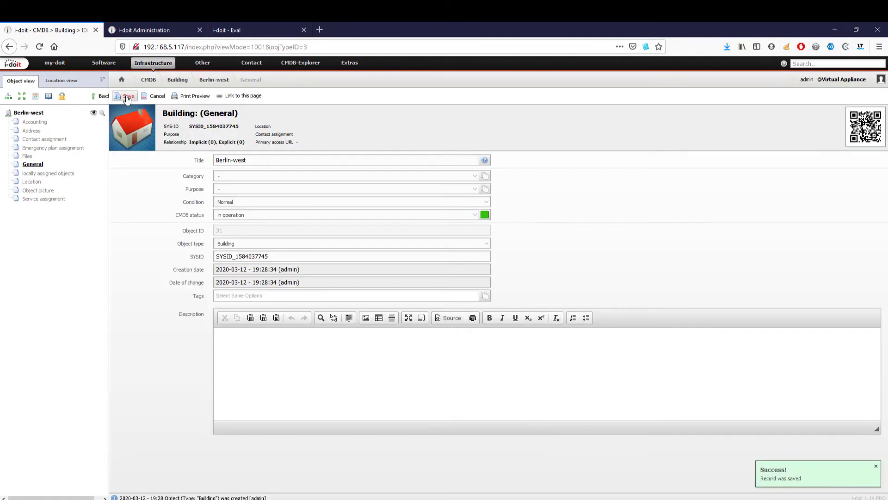
- Set Berlin-west's location to City Berlin and save it
click(37, 182)
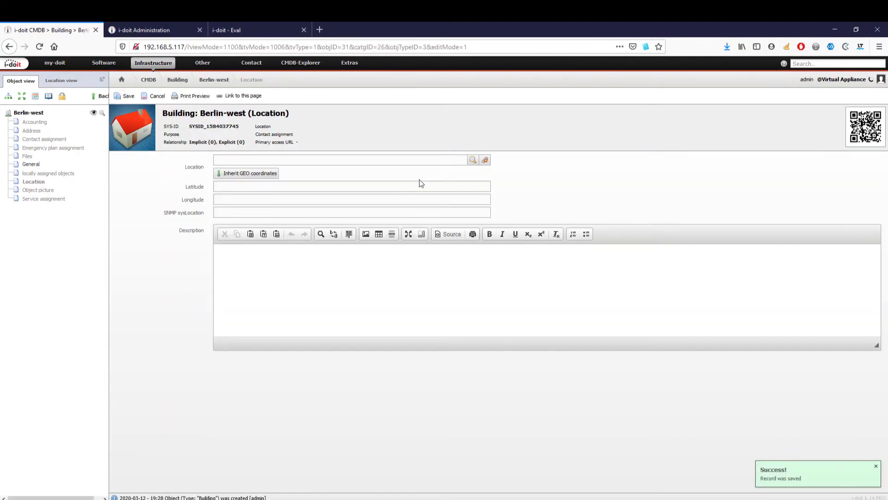
click(473, 160)
click(148, 181)
click(153, 406)
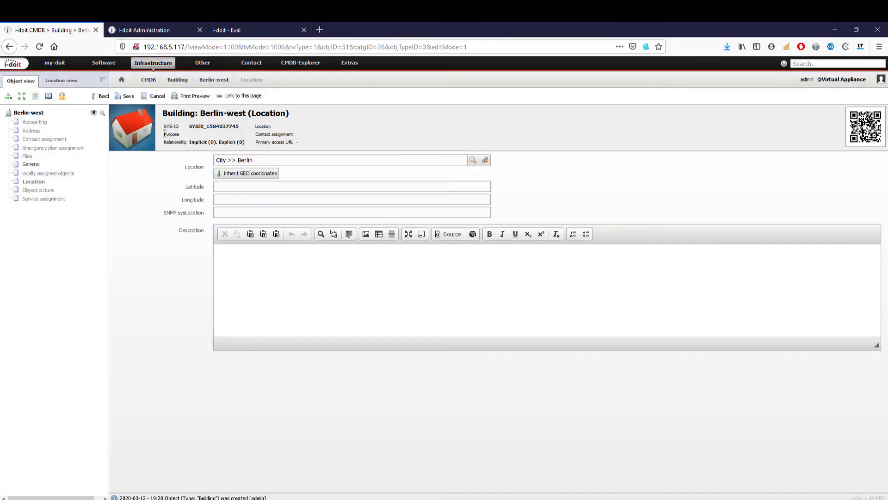
click(125, 96)
click(99, 95)
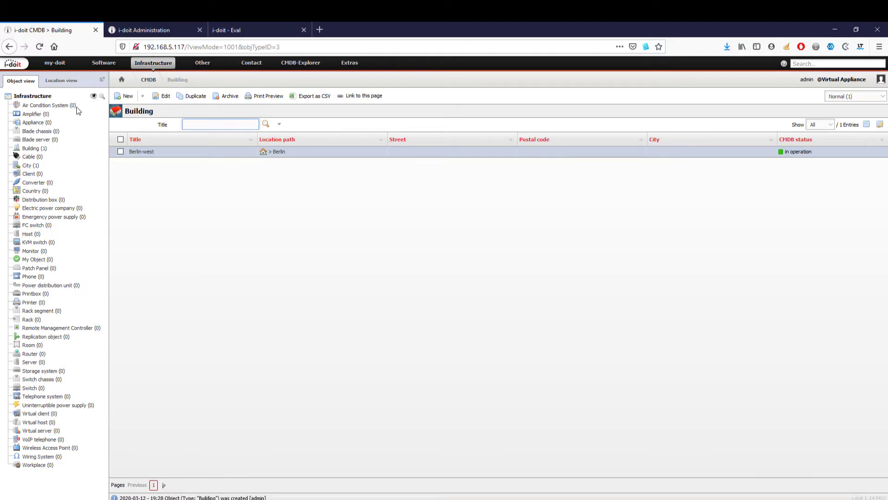
- Create a Floor object type with Location set to Yes and the Location category assigned
click(37, 97)
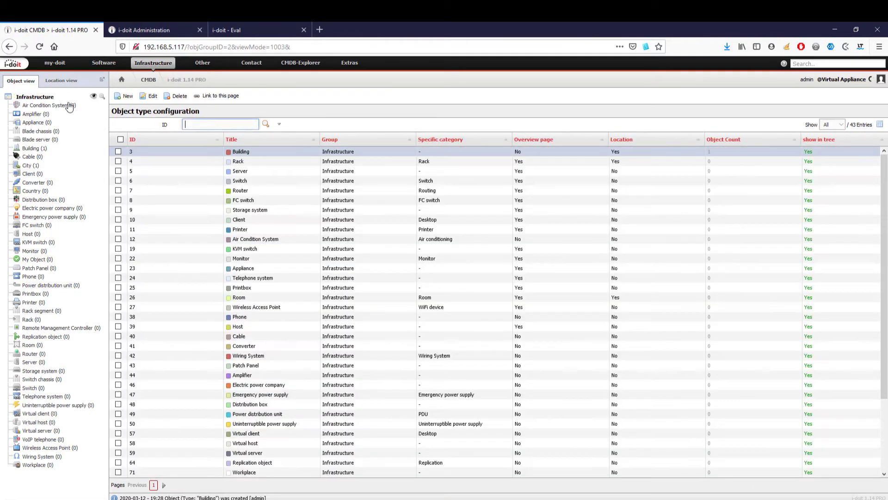
click(126, 97)
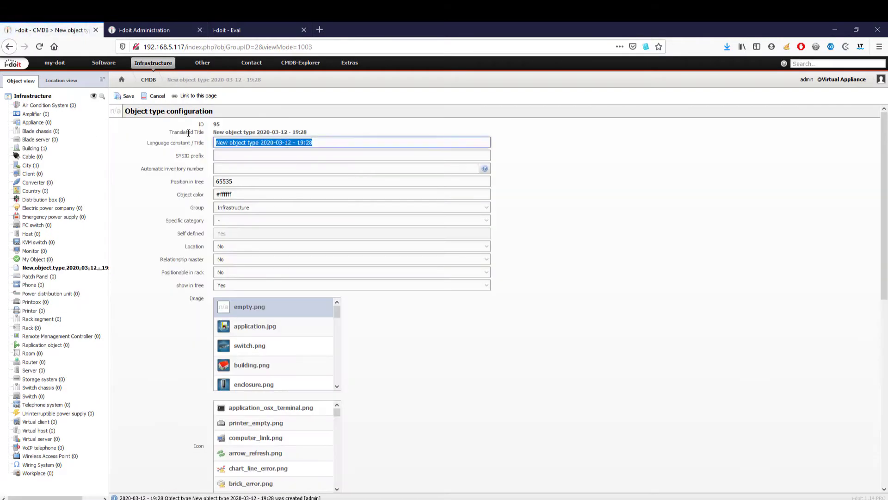
text(Floor)
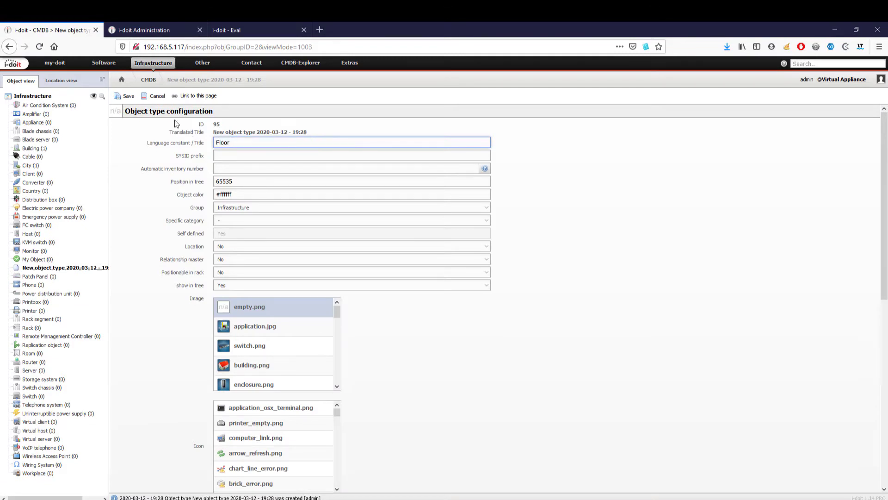
click(154, 111)
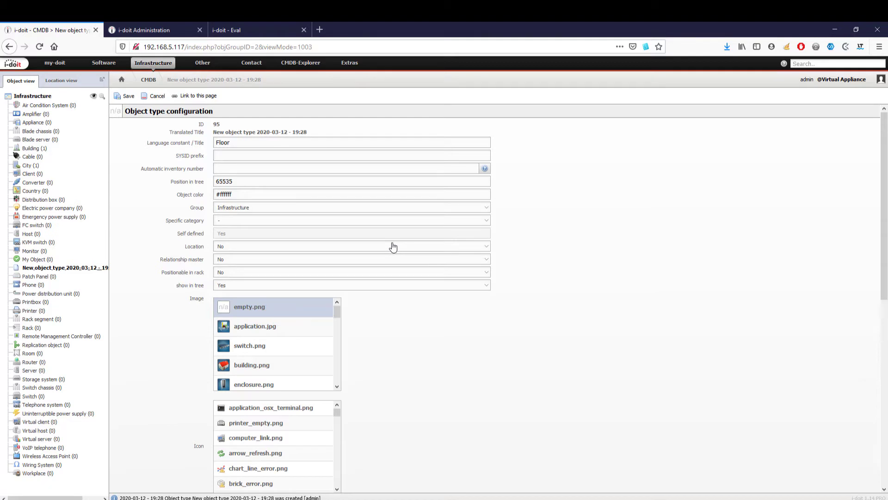
click(393, 246)
click(384, 254)
drag(883, 216, 884, 402)
drag(340, 235, 350, 303)
click(327, 326)
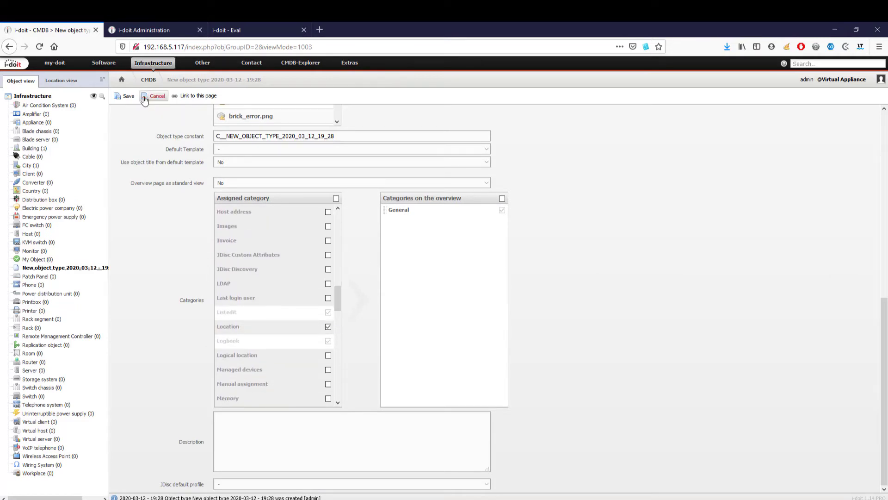
click(125, 96)
- Create a new Floor object titled Berlin-west-1st-floor
click(13, 64)
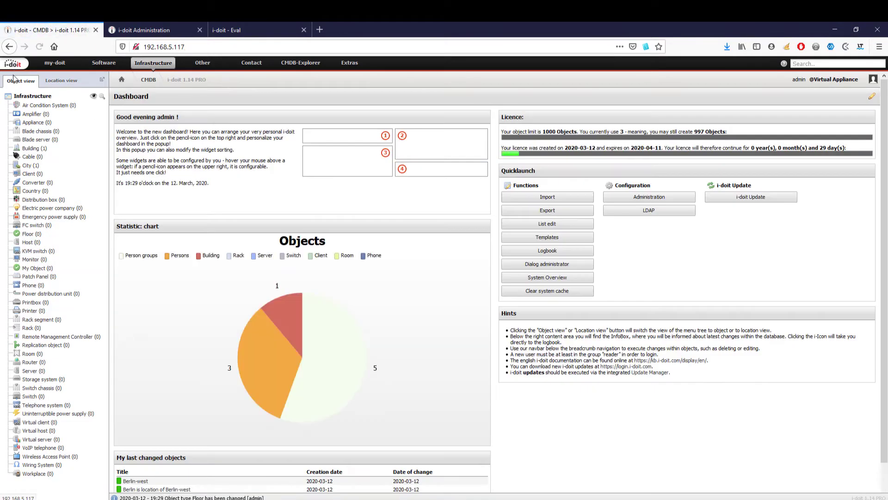
click(30, 234)
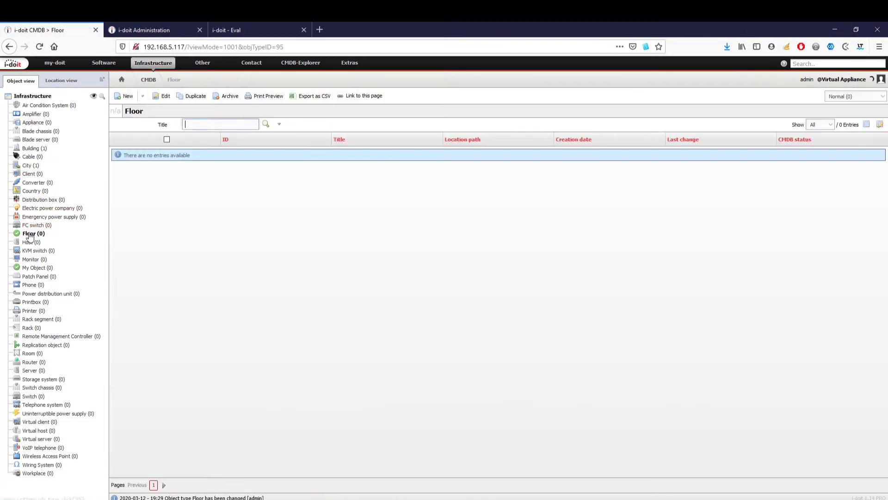
click(123, 94)
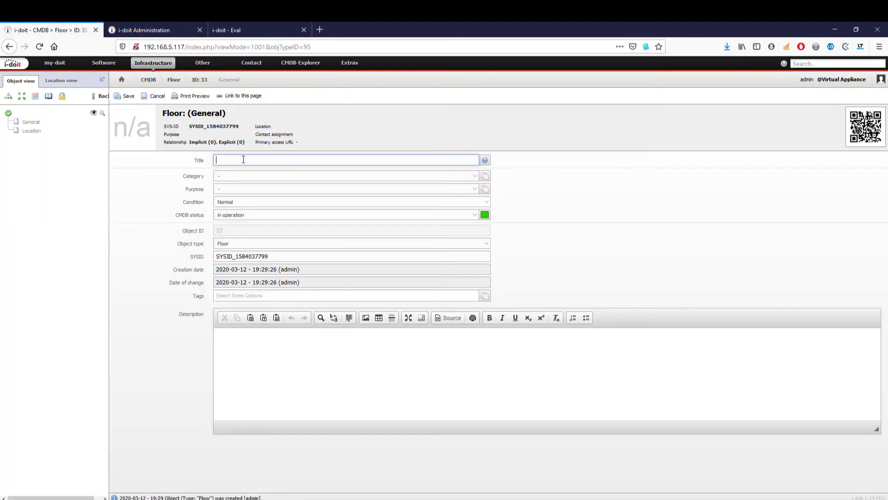
text(Berlin-west-)
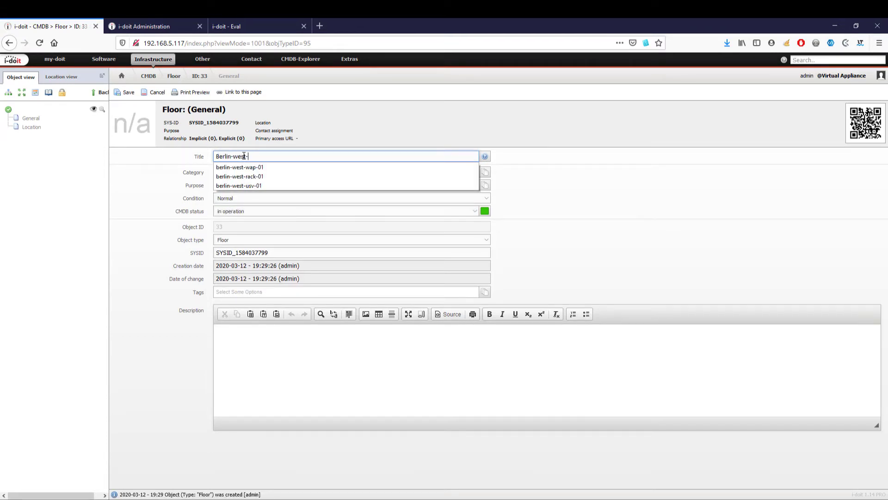
text(1st-)
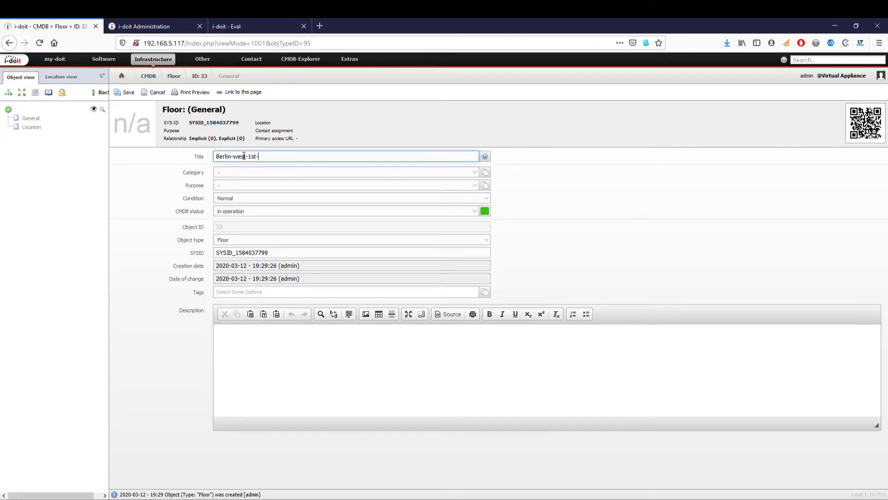
text(floor)
key(Return)
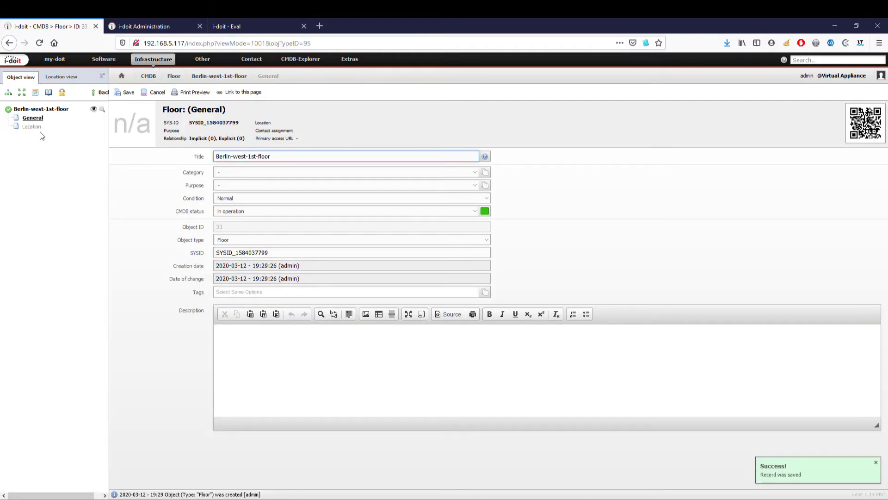
- Set the floor's location to the Berlin-west building and save
click(31, 127)
click(475, 157)
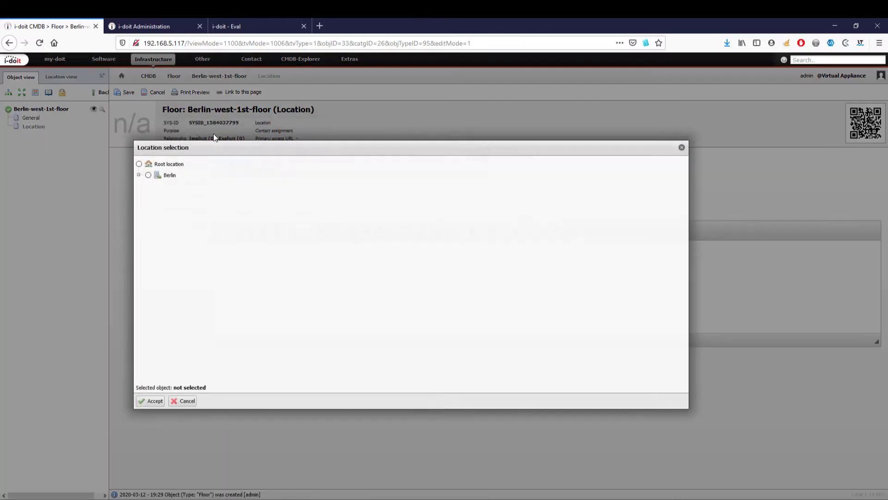
click(138, 176)
click(158, 189)
click(153, 402)
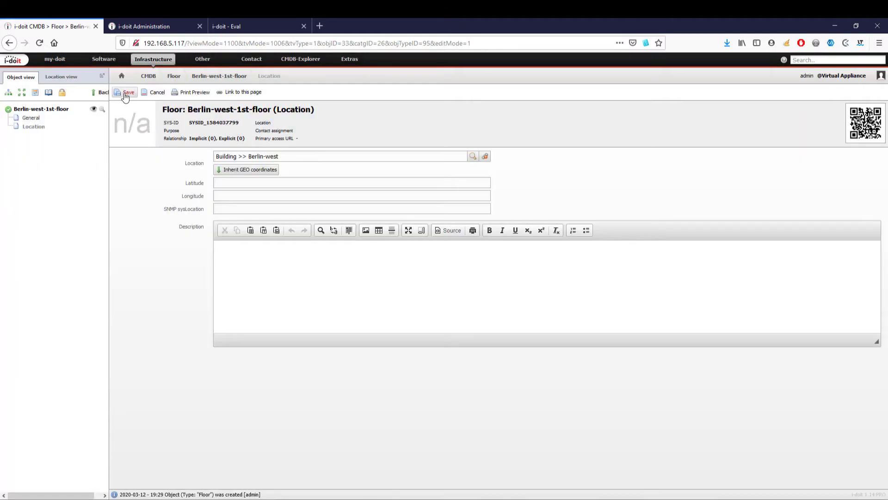
click(123, 92)
- Duplicate Berlin-west-1st-floor as Berlin-west-groundfloor
click(130, 147)
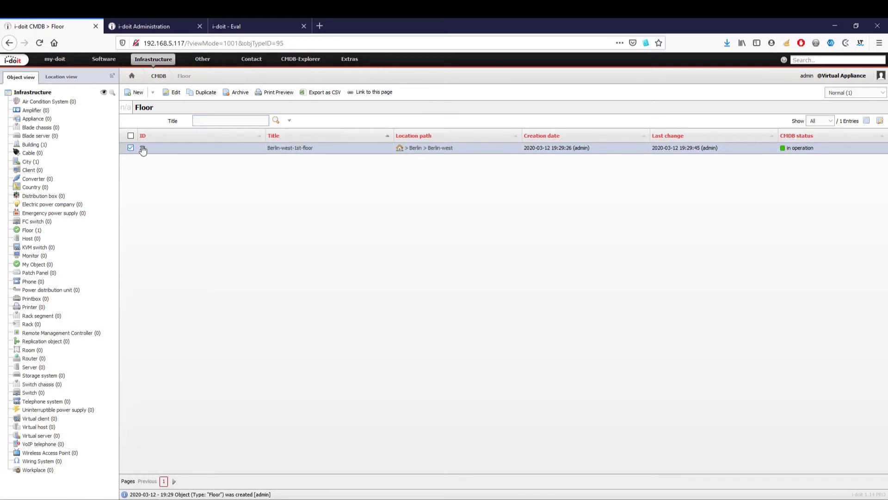
click(198, 93)
drag(447, 190, 418, 190)
text(groundfloor)
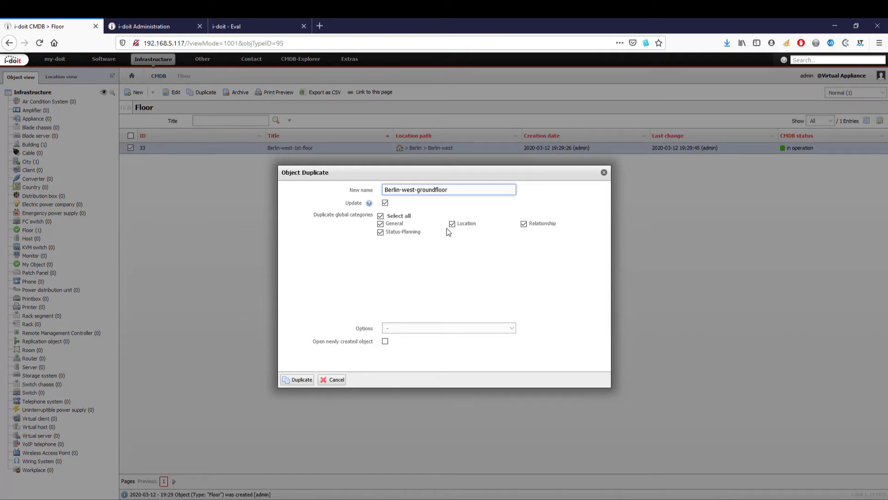
click(301, 379)
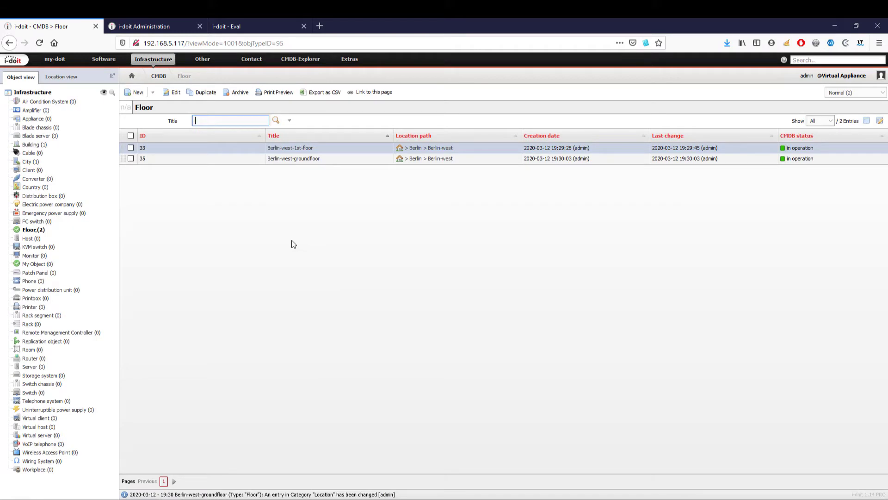
- Create a new room titled berlin-west-groundfloor-room-01
click(31, 350)
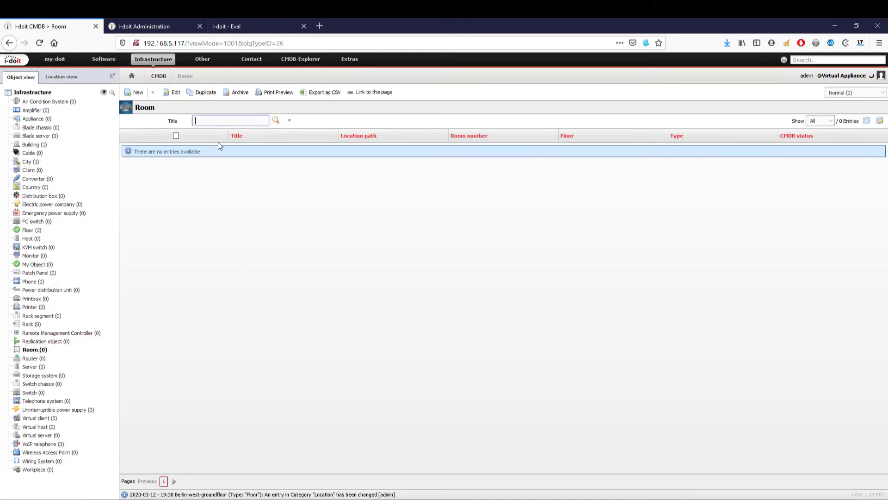
click(136, 92)
click(251, 168)
text(be)
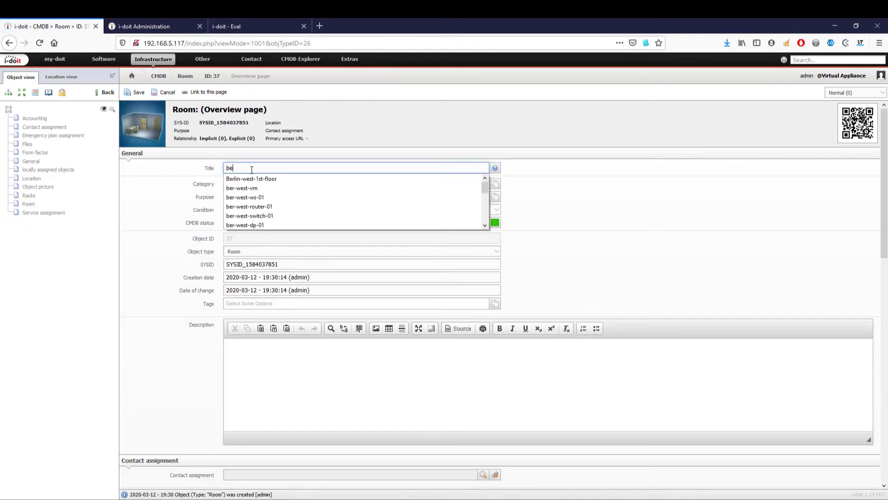
text(rlin-west-groundfloor-ro)
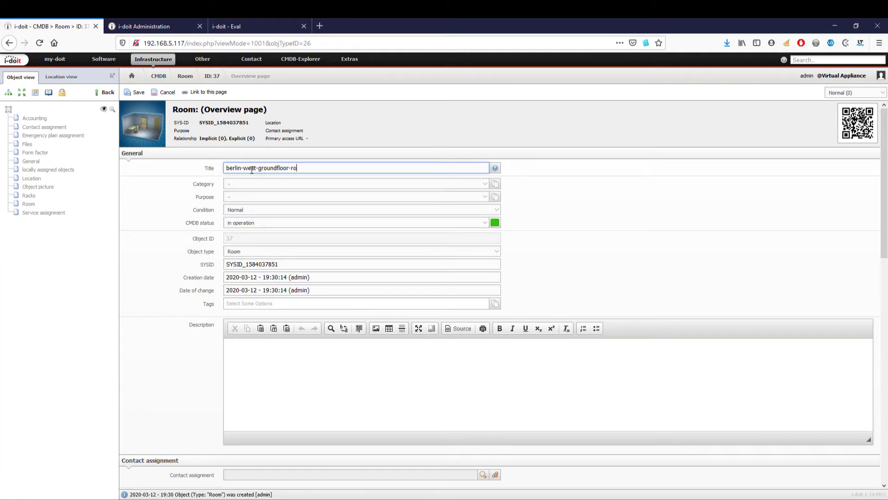
text(om-01)
key(Return)
- Set the room's location to Berlin-west-groundfloor under Berlin-west, save, and show the location tree
click(32, 178)
click(483, 157)
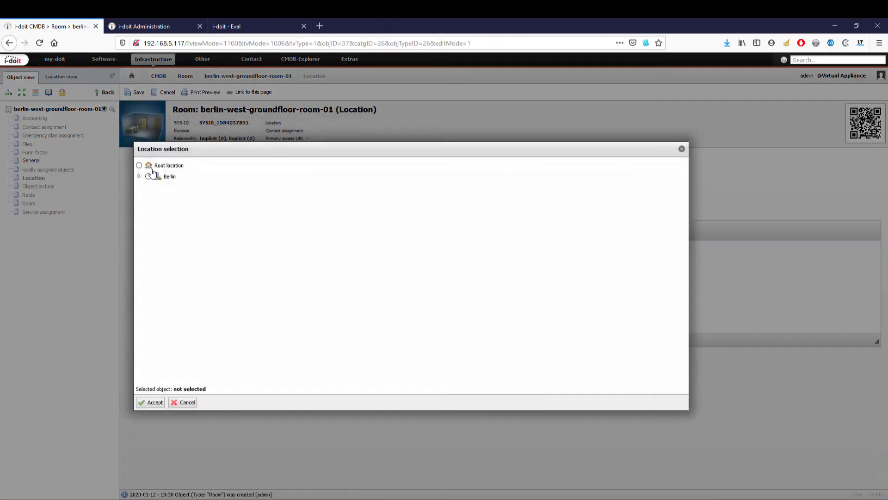
click(139, 177)
click(148, 188)
click(166, 210)
click(153, 403)
click(135, 92)
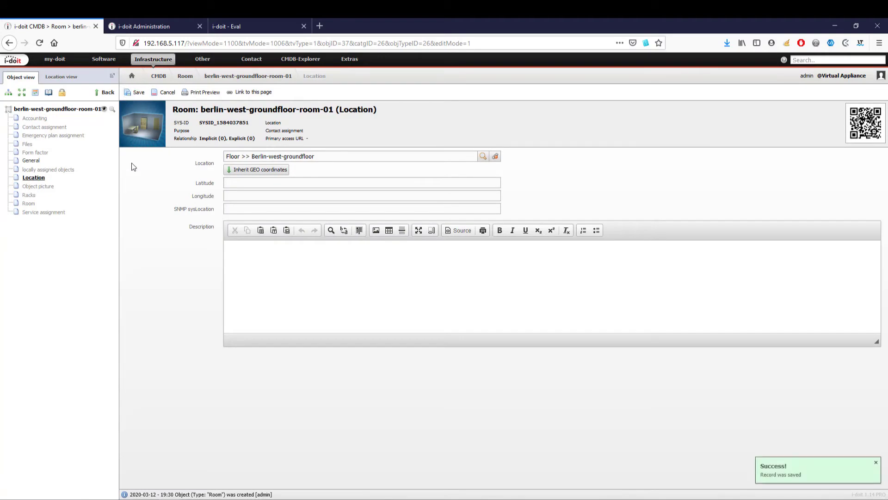
click(99, 92)
click(62, 77)
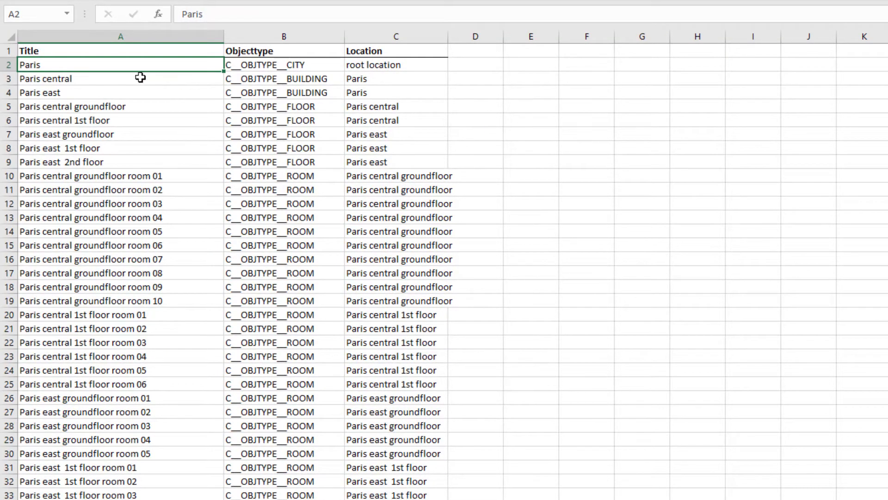
- Select columns A to C holding the Title, Objecttype and Location data
drag(140, 77, 102, 498)
scroll(633, 337, up, 2)
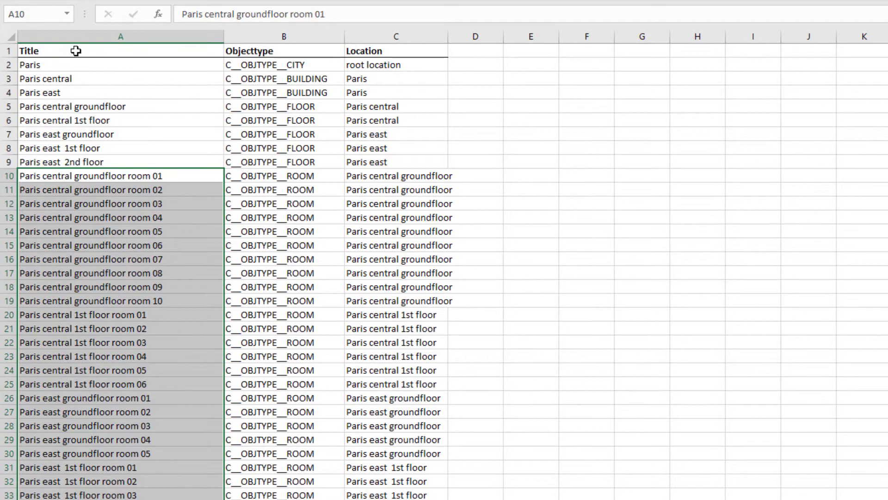
click(76, 51)
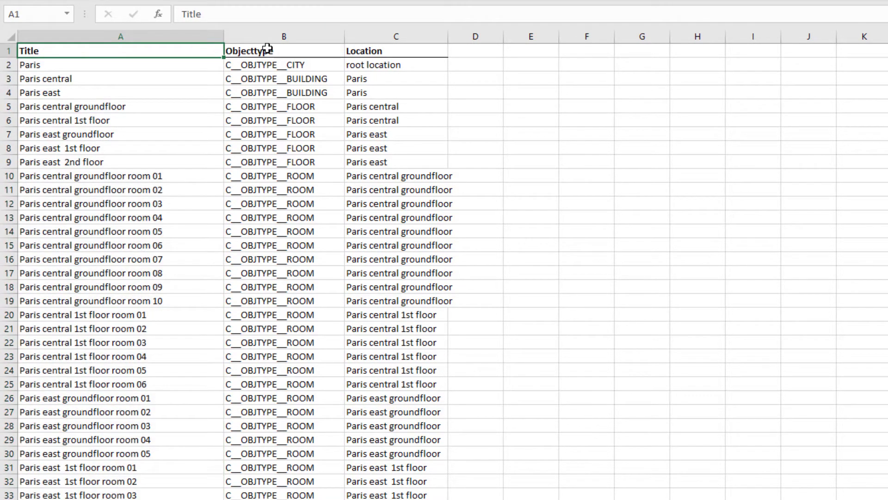
click(267, 48)
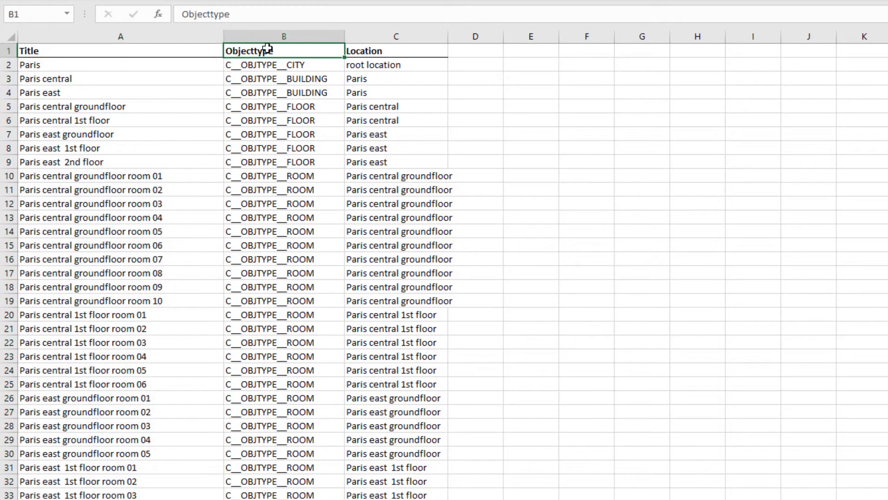
click(409, 53)
drag(412, 33, 108, 24)
- Save the sheet as infrastructure.csv in CSV (Comma delimited) format
click(381, 299)
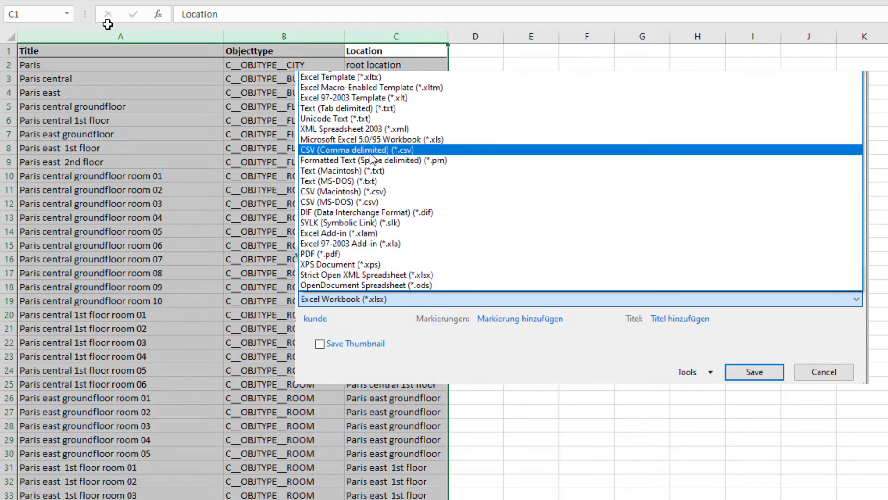
click(365, 149)
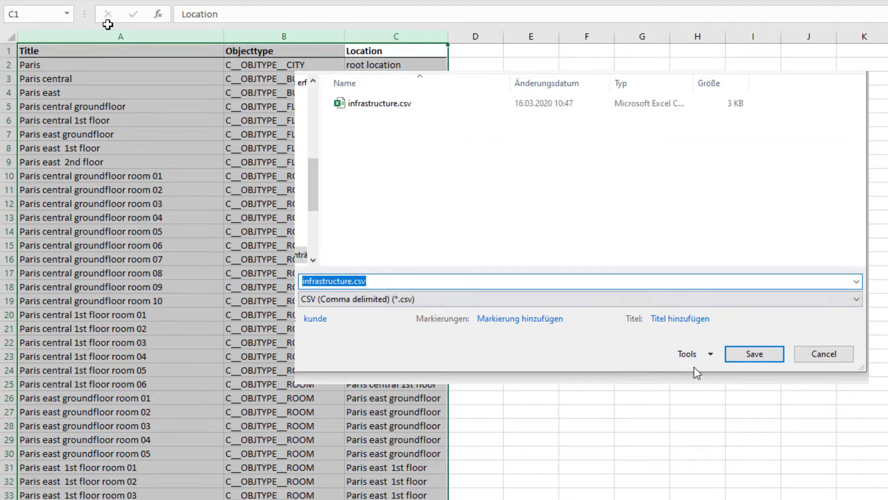
click(747, 359)
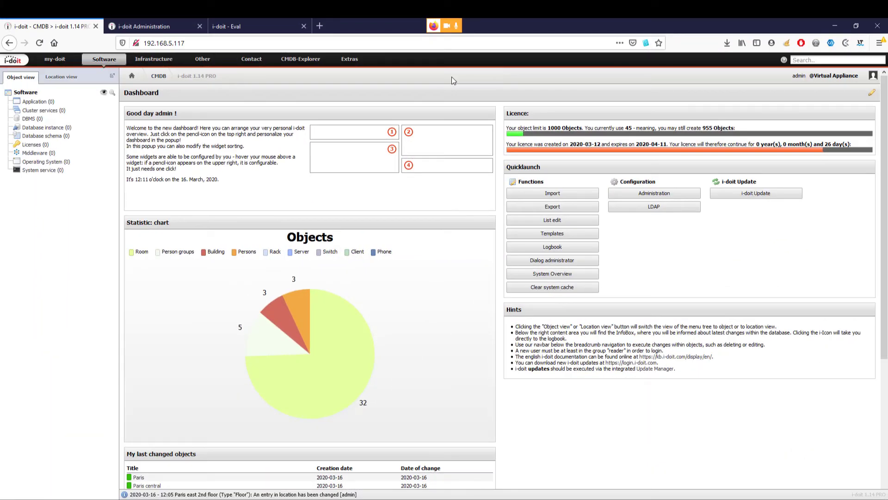
- Upload infrastructure.csv in Extras > CMDB > Import > CSV import and use it for import
click(350, 63)
mouse_move(353, 74)
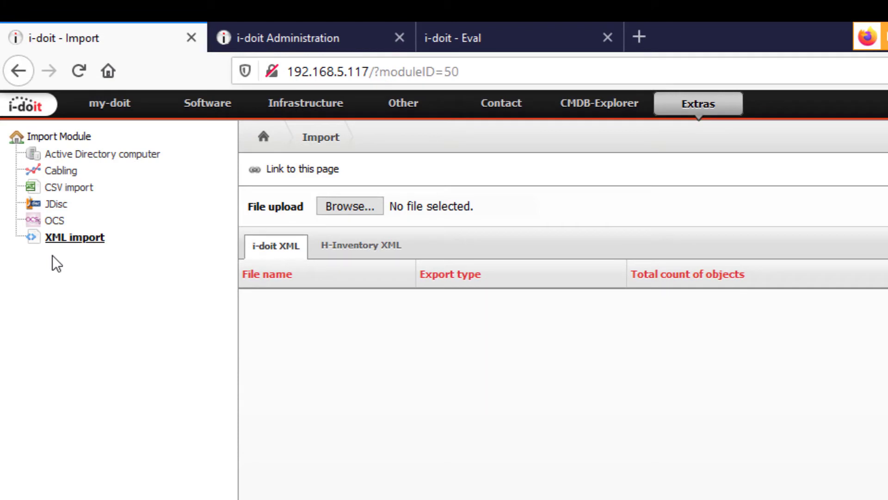
click(60, 187)
click(357, 208)
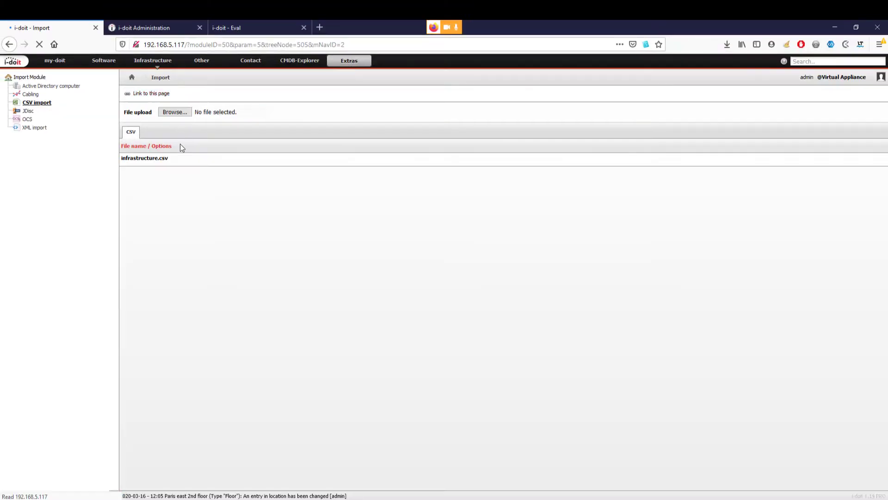
mouse_move(562, 291)
click(789, 161)
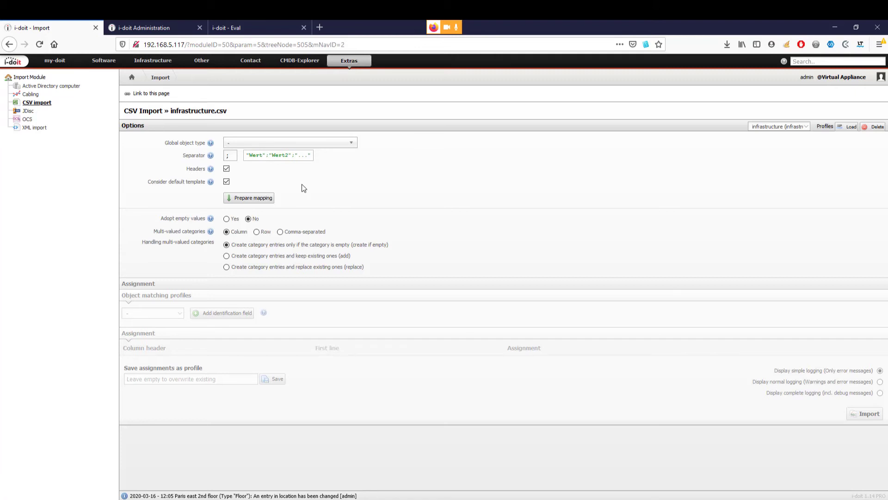
- Map the Title, Objecttype and Location columns to Object title, Object type and Location, allowing new locations
click(263, 199)
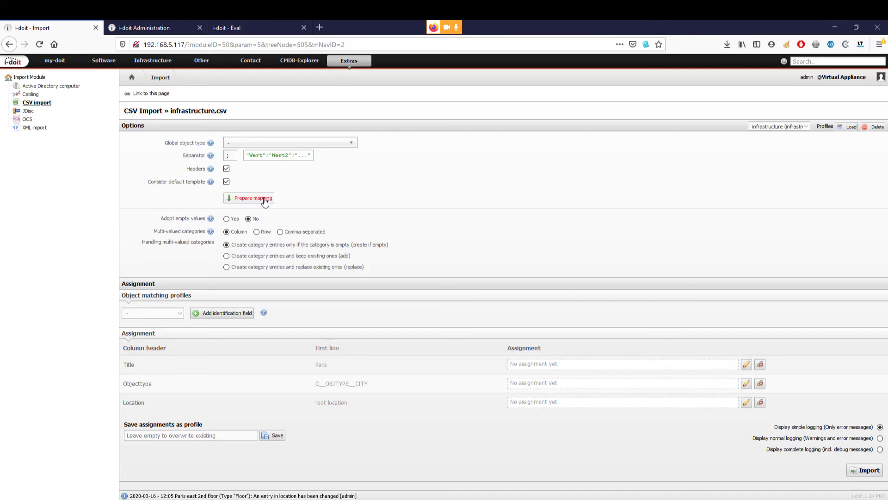
click(746, 364)
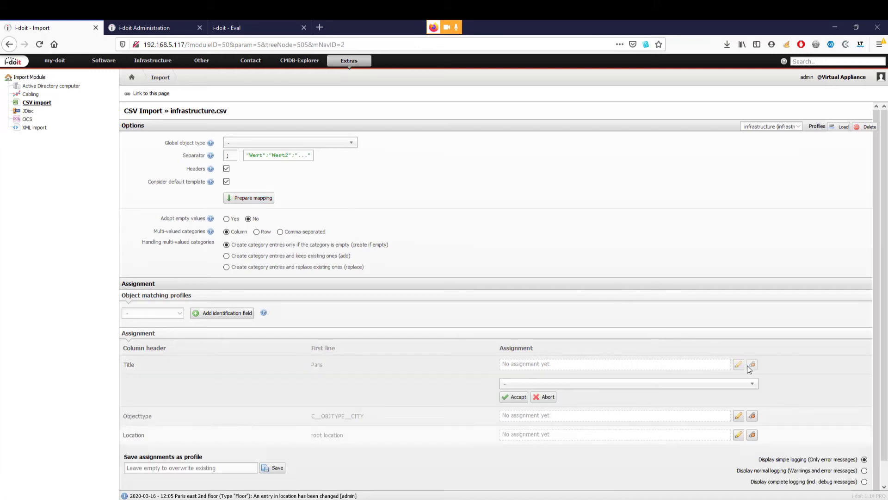
text(objec)
click(523, 462)
click(514, 397)
click(739, 383)
text(objec)
click(525, 487)
click(518, 415)
click(738, 403)
text(location)
click(523, 432)
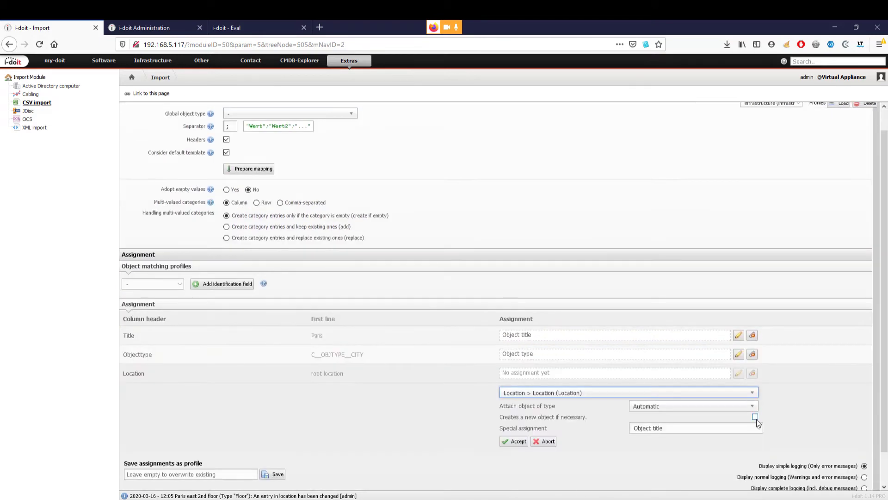
click(516, 440)
- Save the mapping as profile 'infrastructure', load it and run the import
click(179, 441)
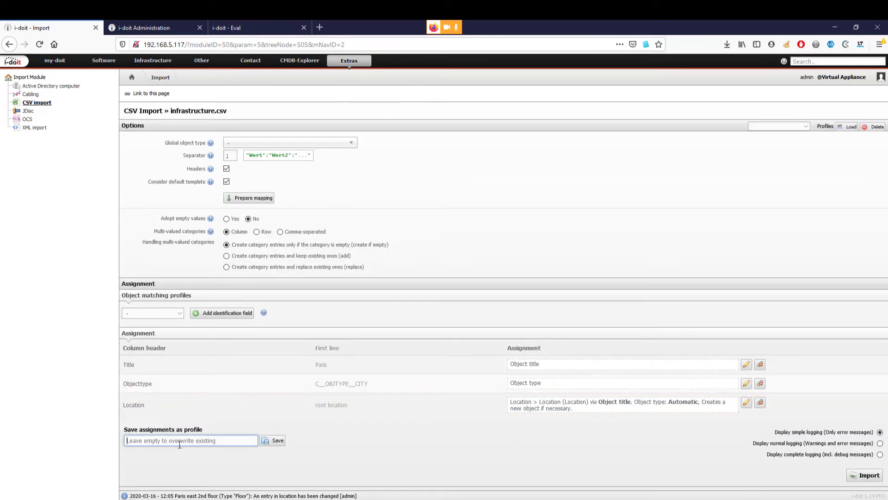
text(infrastructure)
click(276, 439)
click(791, 130)
click(782, 135)
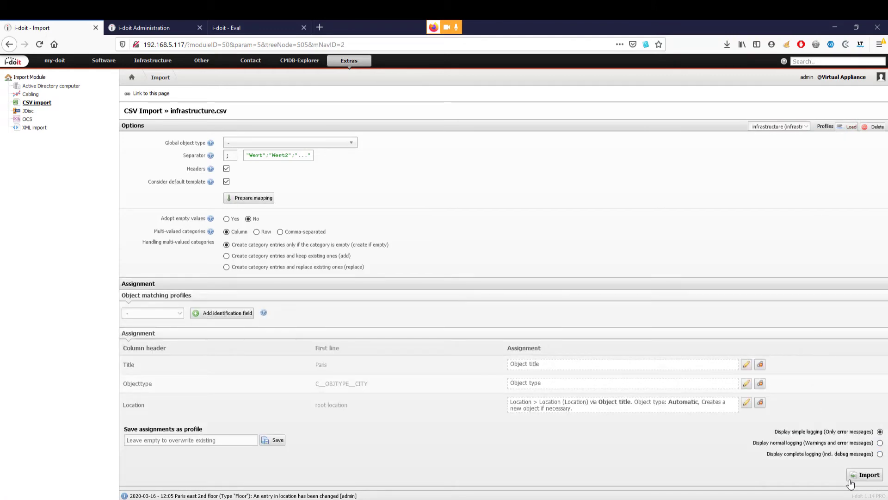
click(858, 477)
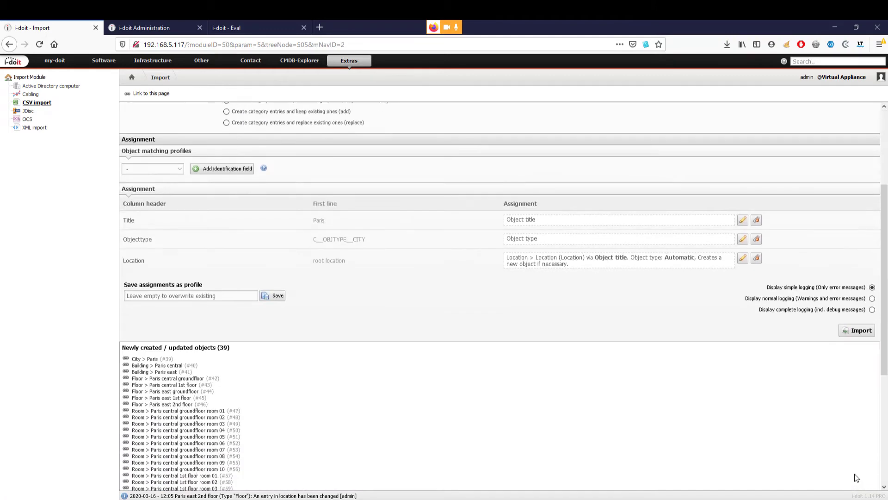
- Expand Paris, Paris central and Paris east floors in the location tree, then list object types
click(21, 60)
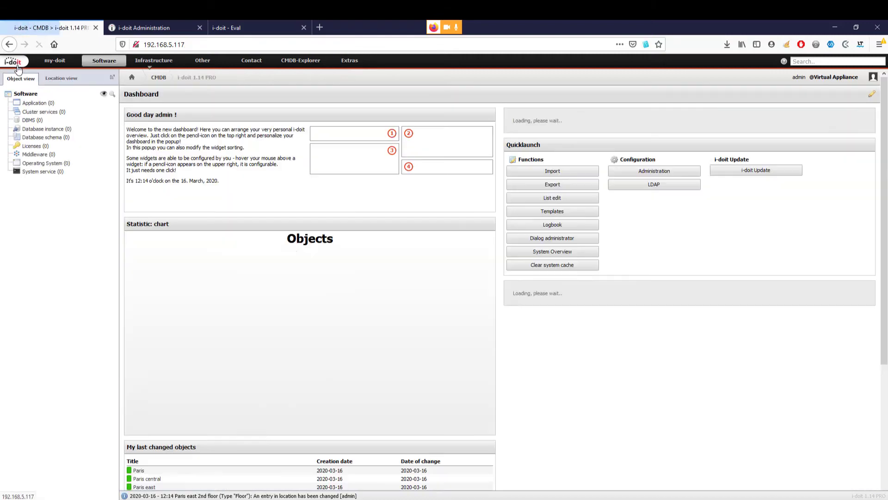
click(60, 81)
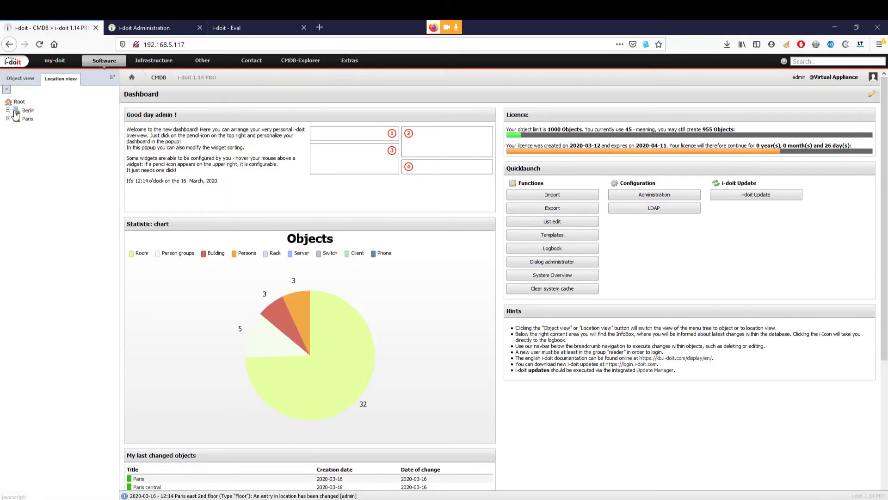
click(7, 118)
click(16, 127)
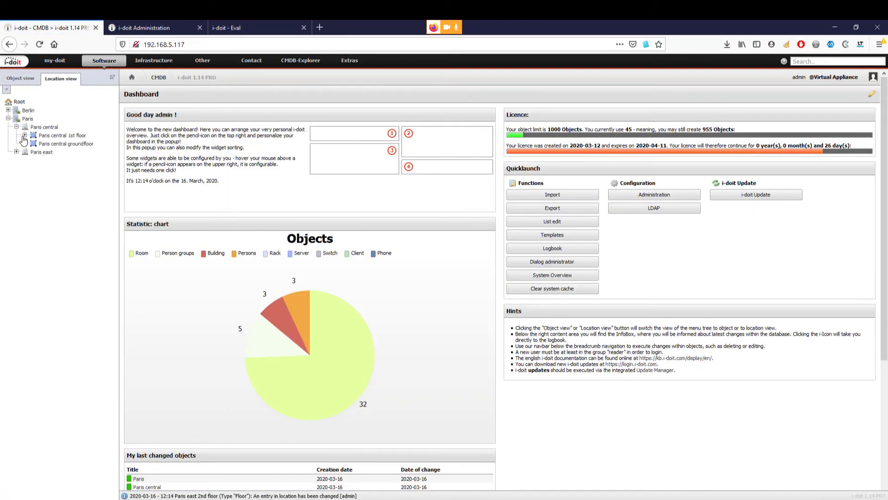
click(25, 135)
click(17, 202)
click(25, 210)
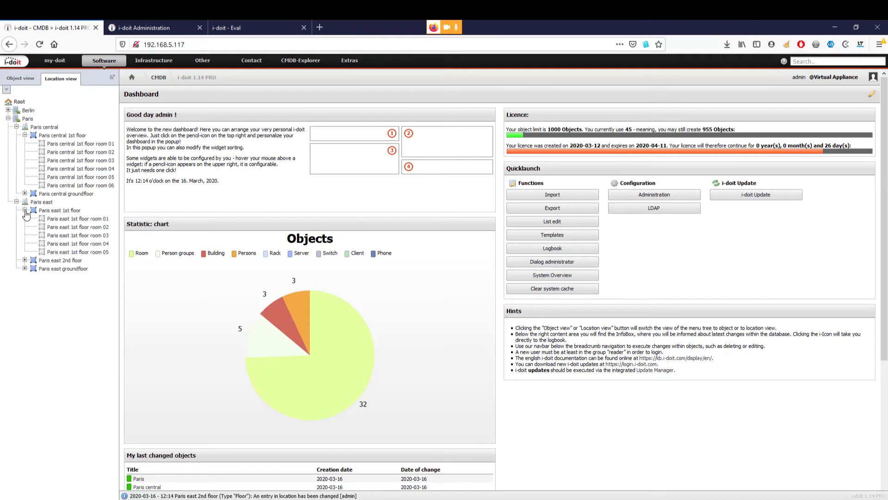
click(25, 260)
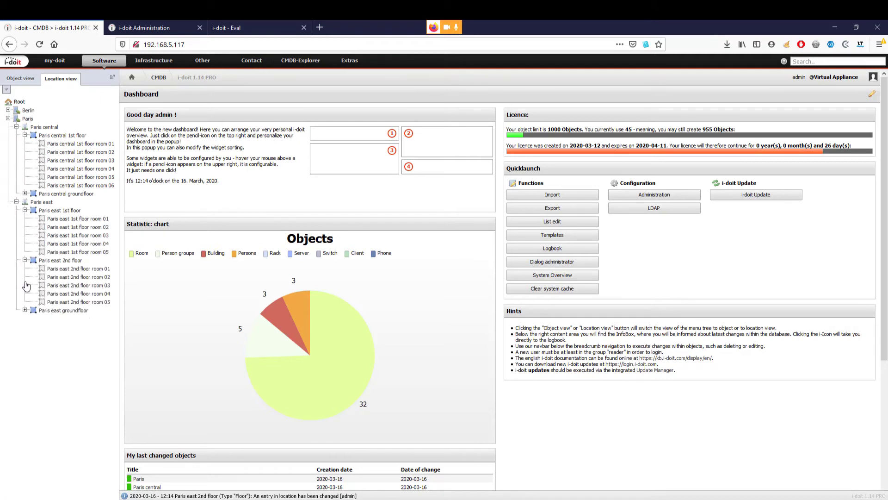
click(25, 310)
click(20, 77)
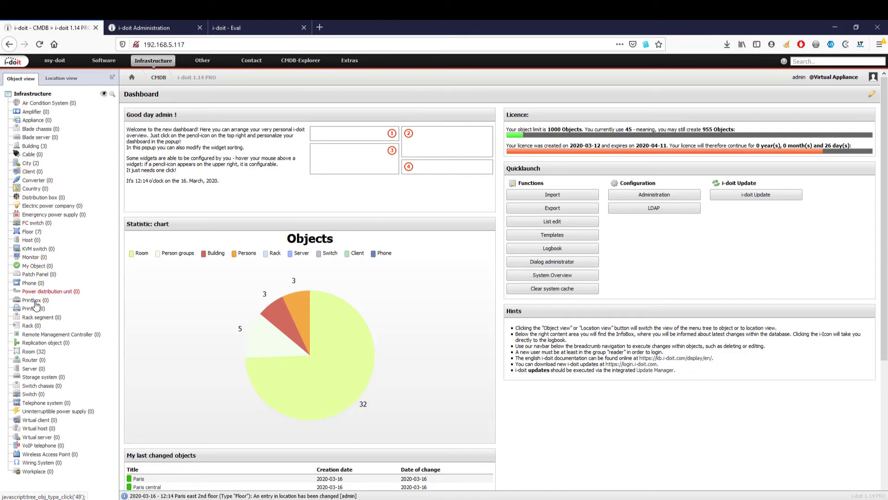
- Create the new rack Rack-01 and save its location in Paris central
click(33, 325)
click(138, 94)
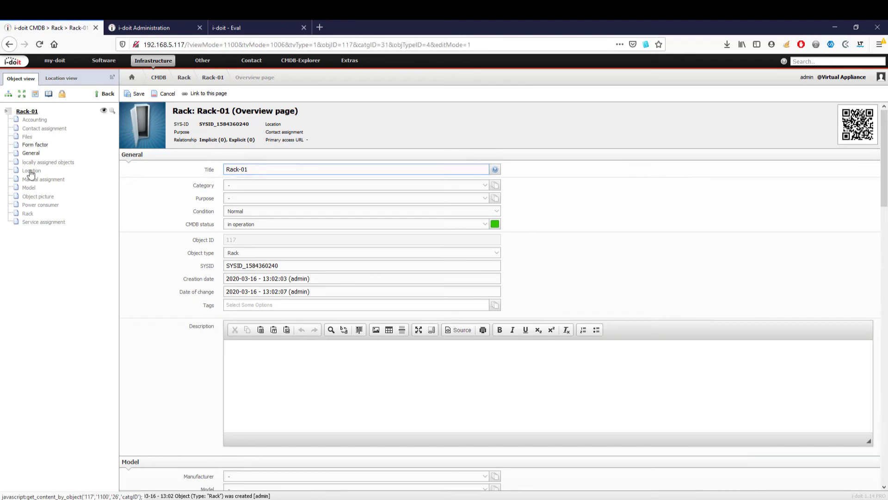
click(32, 170)
click(139, 94)
- Set the rack's form factor to 12 rack units and show its front and back slot view
click(38, 144)
click(133, 96)
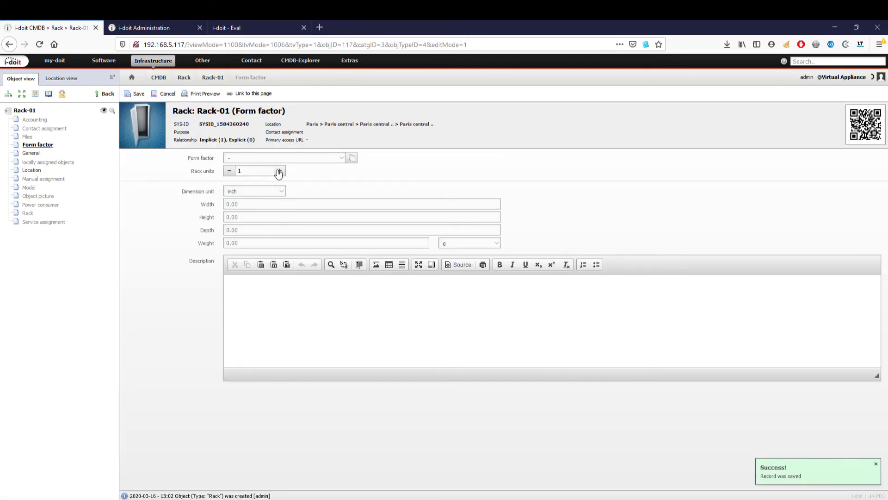
double_click(251, 171)
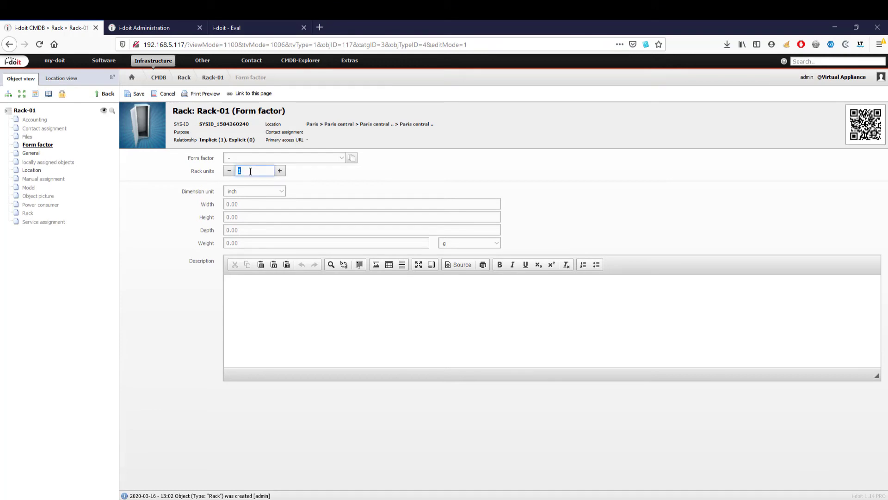
text(12)
key(Return)
click(29, 214)
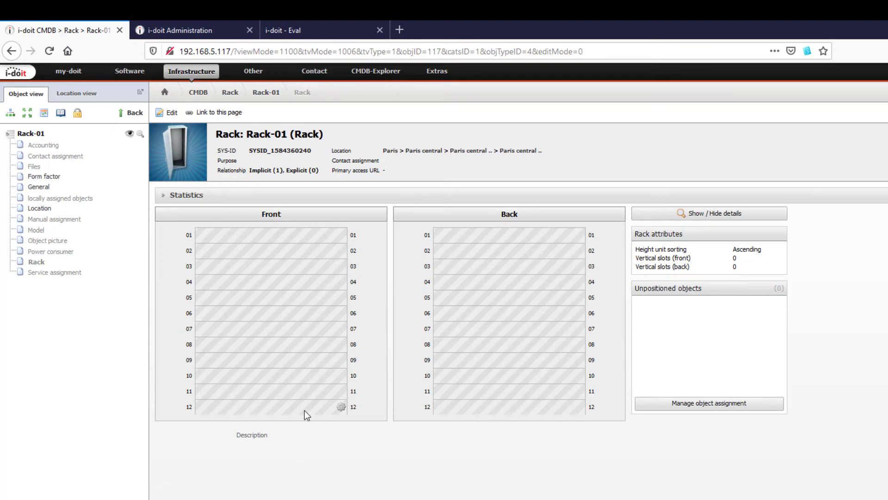
- Segment front rack unit 01 into 4 slots, then toggle the detailed slot view on and off
click(342, 236)
click(356, 250)
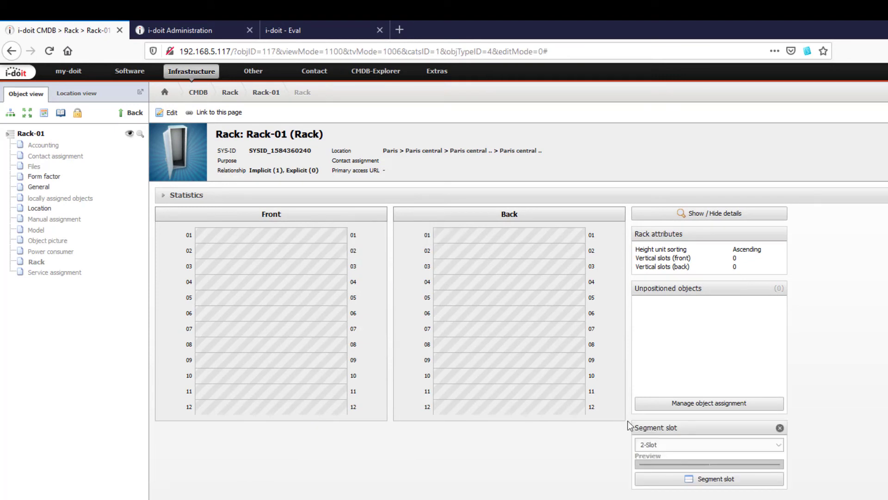
click(673, 444)
click(675, 466)
click(677, 479)
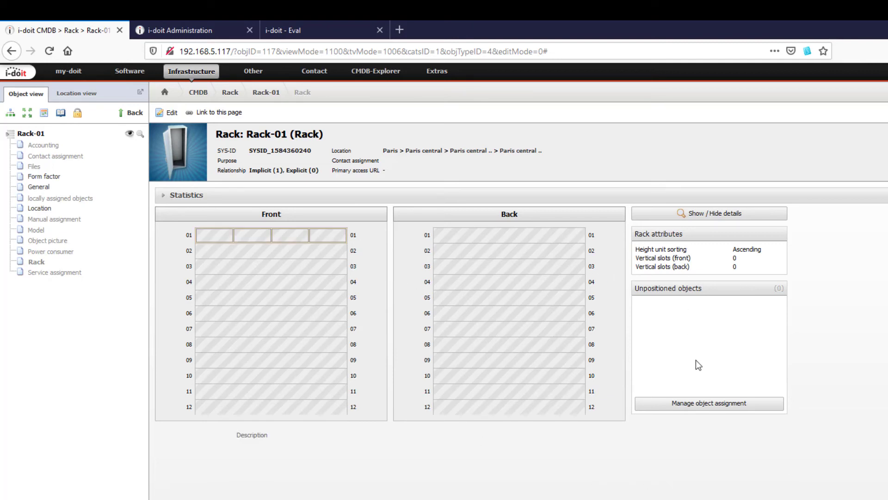
click(715, 216)
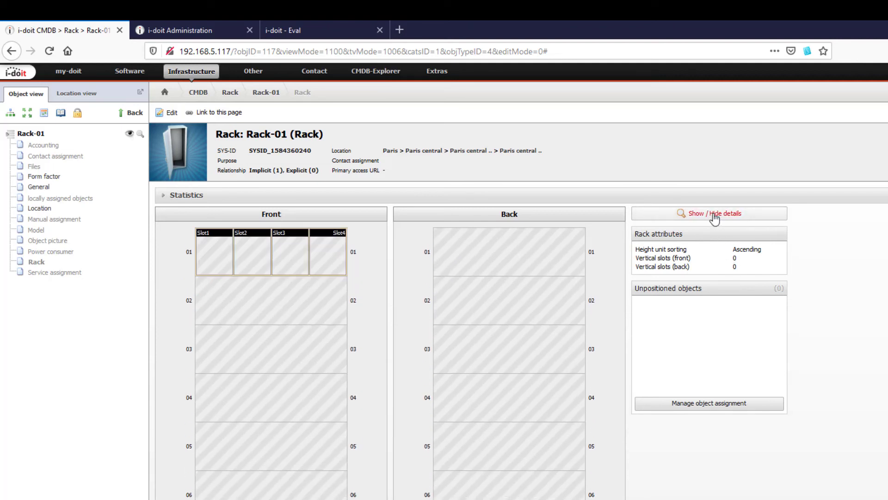
click(714, 215)
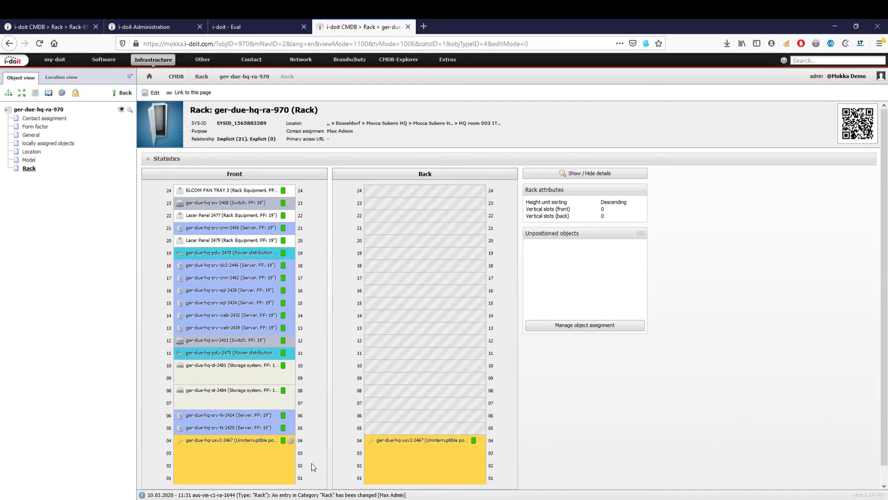
- Expand the Statistics bar of the demo rack ger-due-hq-ra-970
click(301, 160)
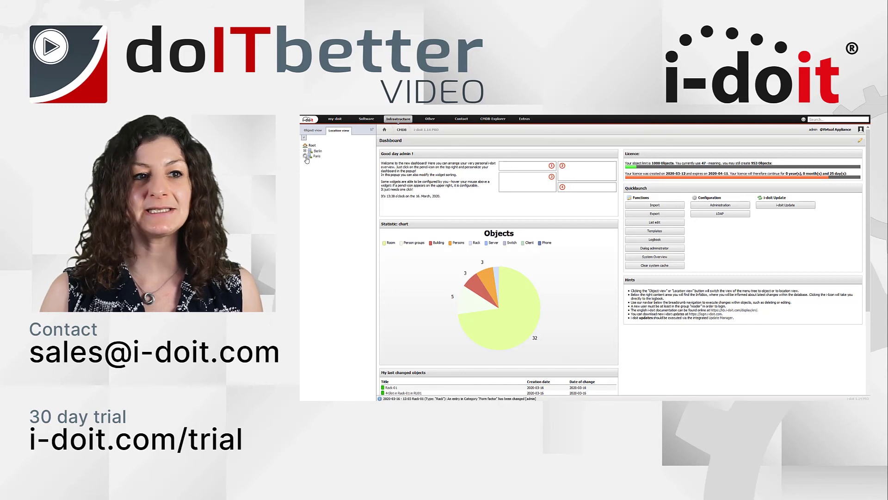
- Expand Paris > Paris central > 1st floor to reveal Rack-01 in room 06
click(305, 156)
click(310, 161)
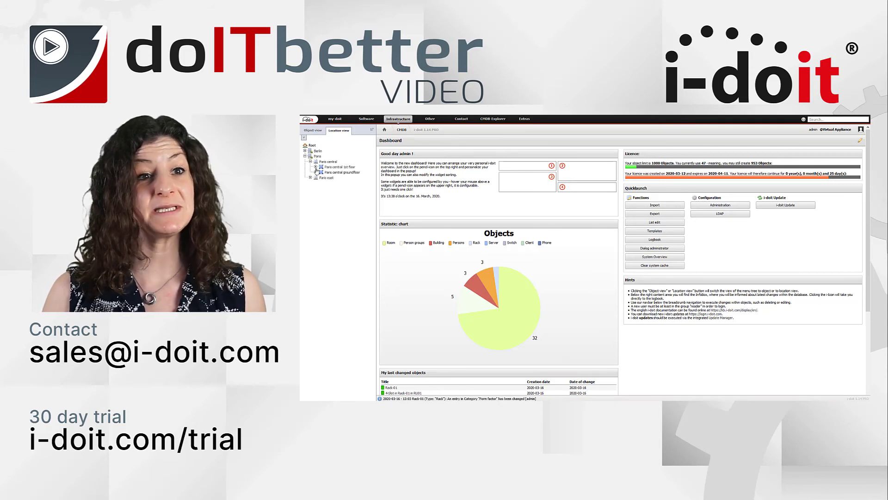
click(315, 166)
click(321, 199)
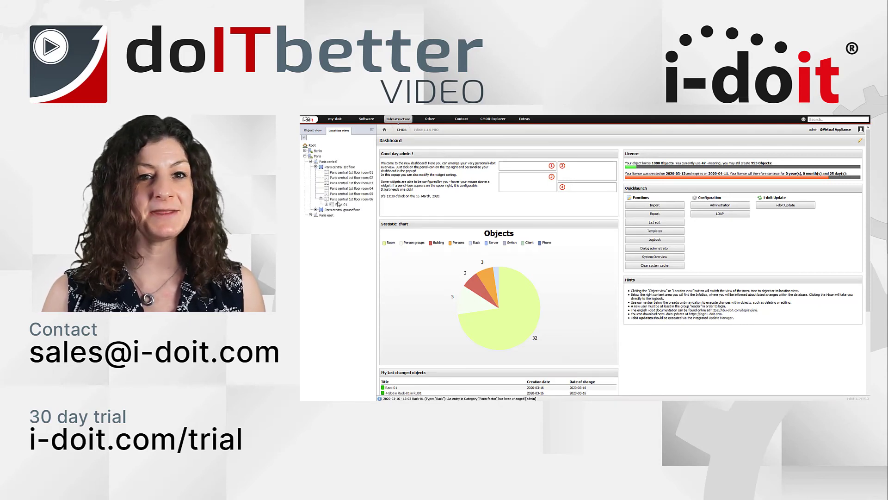
- Start a new object type in the object type configuration and select its title
click(398, 121)
click(313, 131)
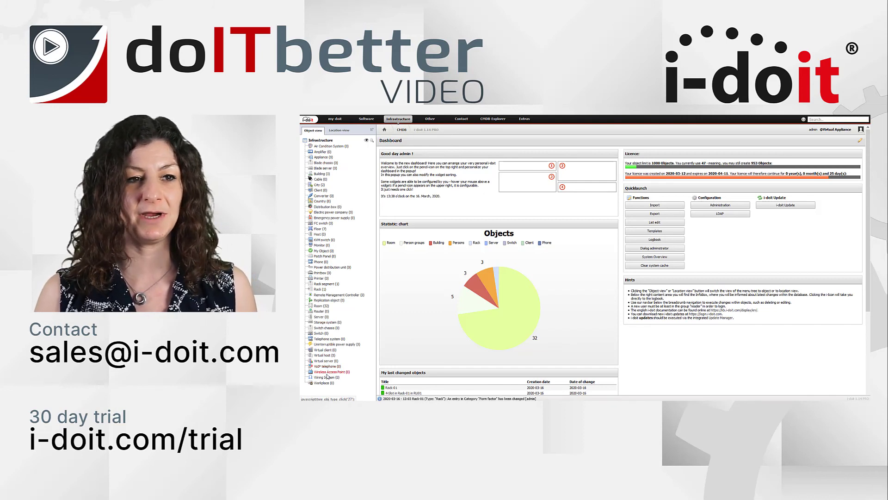
click(321, 140)
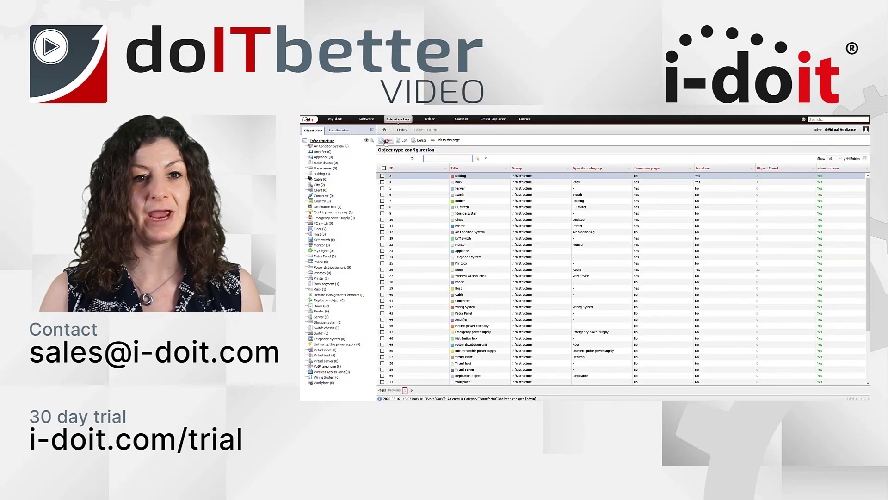
click(387, 140)
triple_click(454, 170)
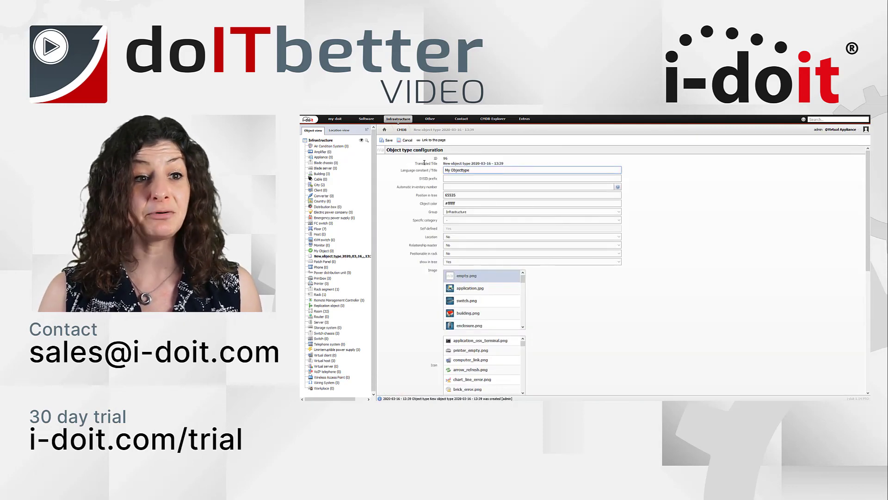
scroll(508, 291, down, 5)
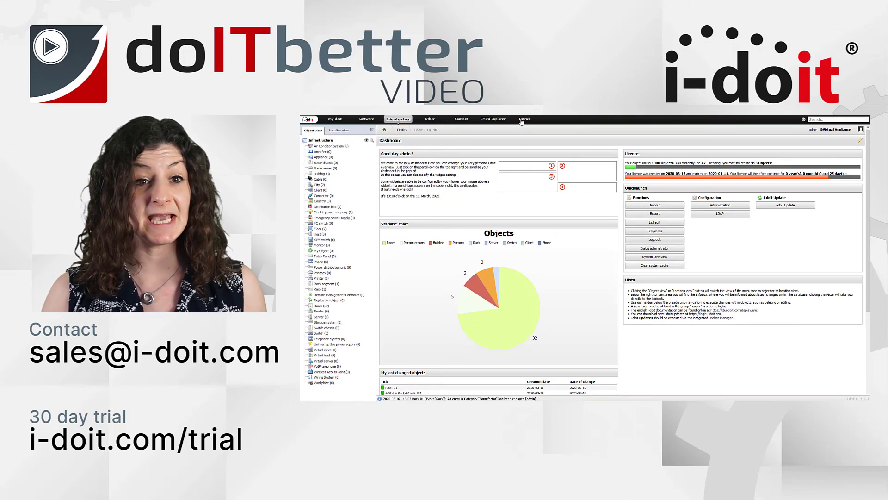
- Show the CSV import's uploaded files, then expand the example rack's statistics
click(524, 119)
mouse_move(525, 128)
click(576, 148)
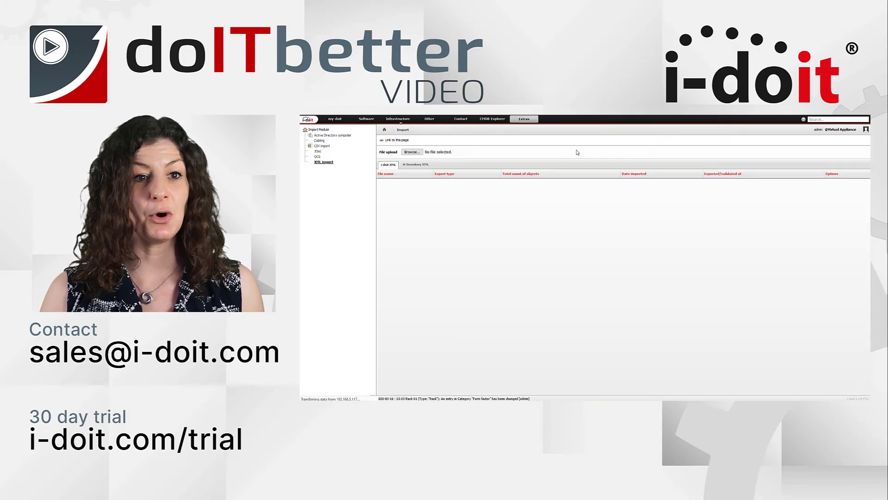
click(324, 146)
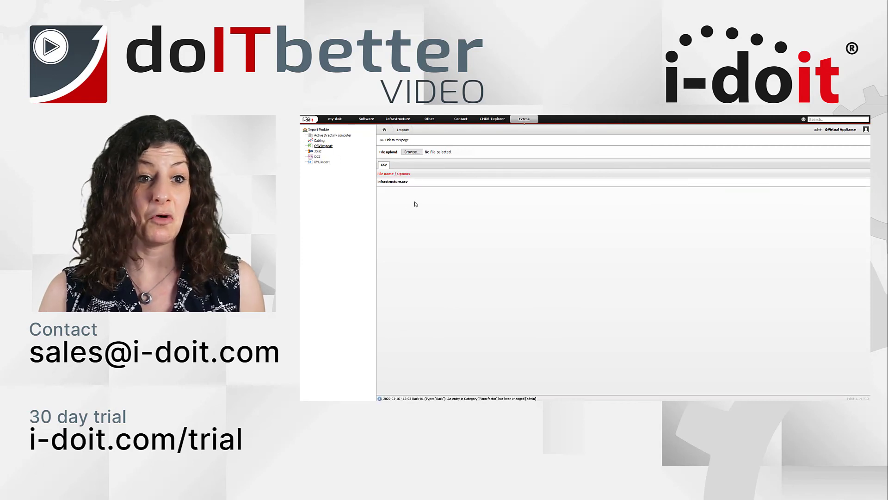
mouse_move(393, 183)
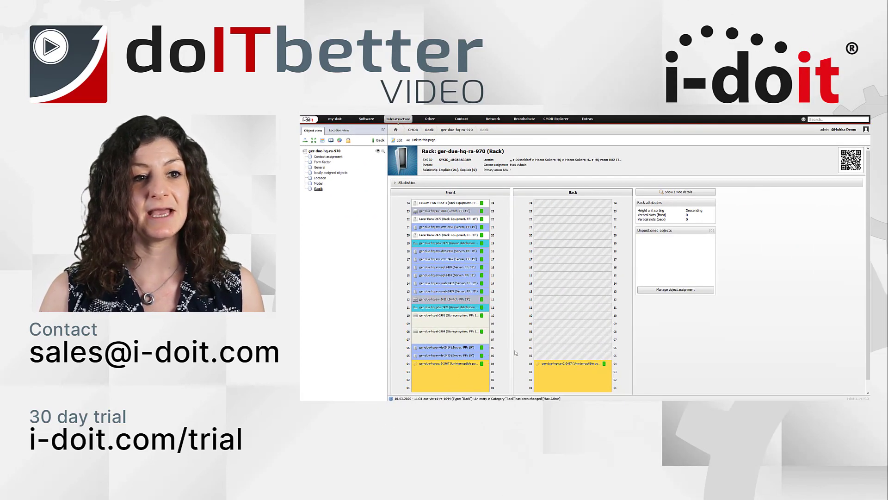
click(494, 184)
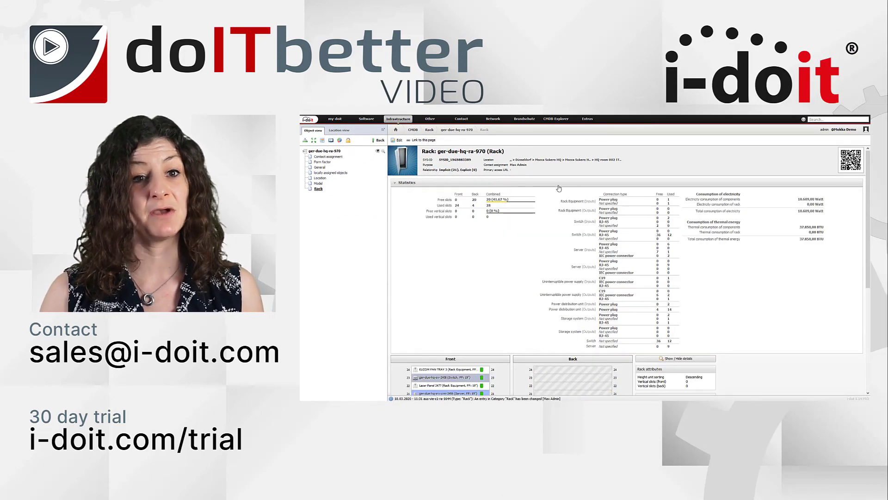